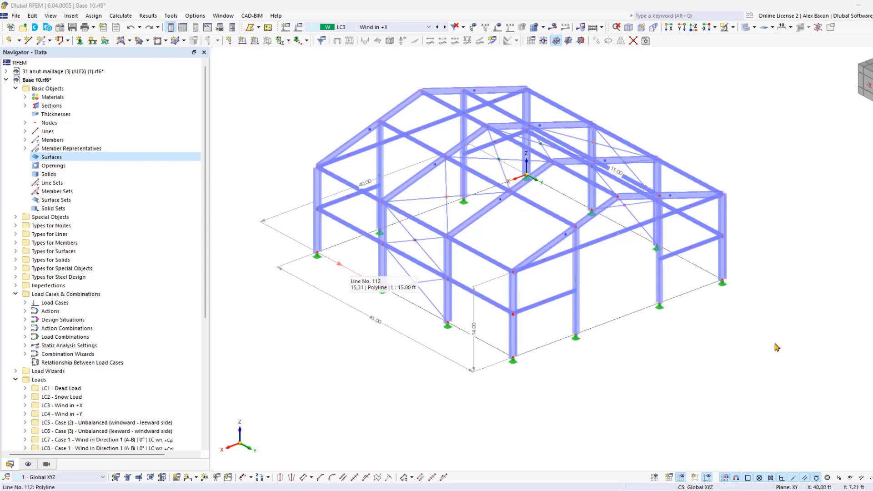
# Draw a single line between the first two column bases of the X = 40 ft side wall, starting at node 15
pyautogui.click(353, 272)
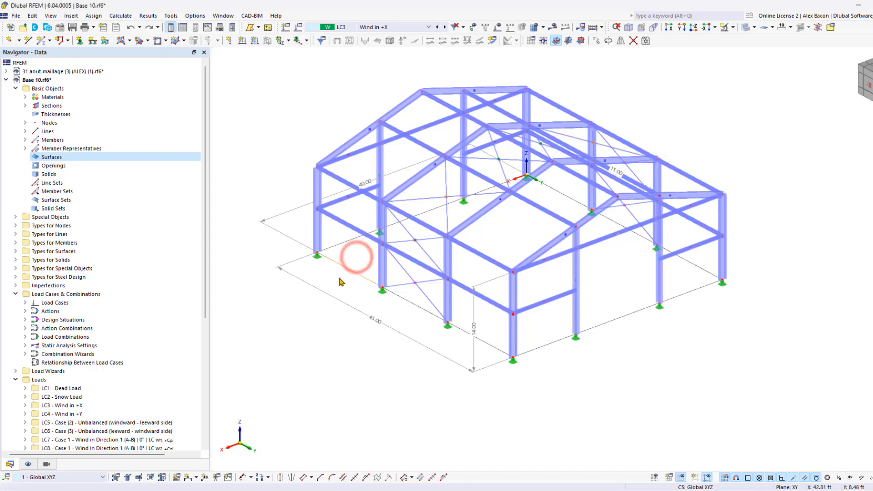
pyautogui.press('Escape')
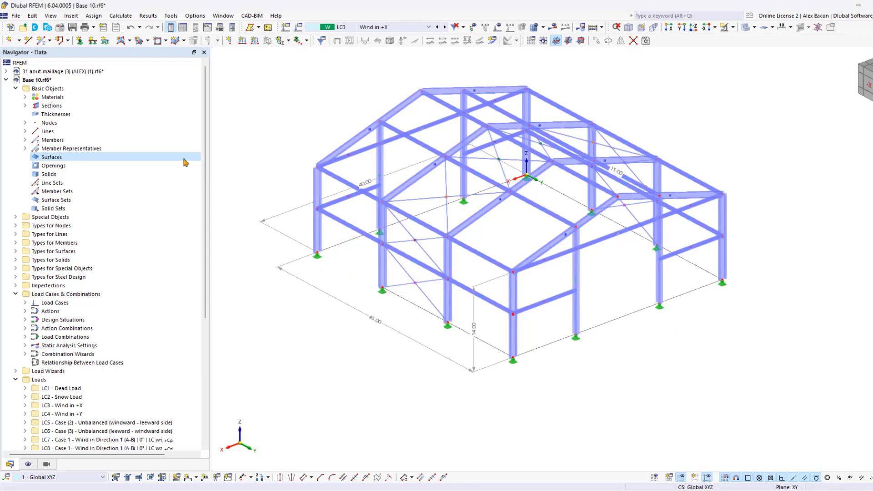
pyautogui.click(28, 41)
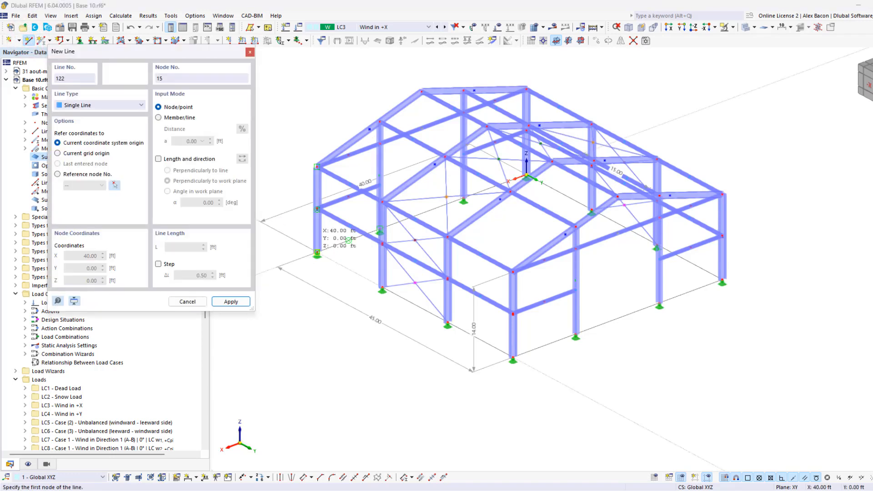
pyautogui.click(317, 253)
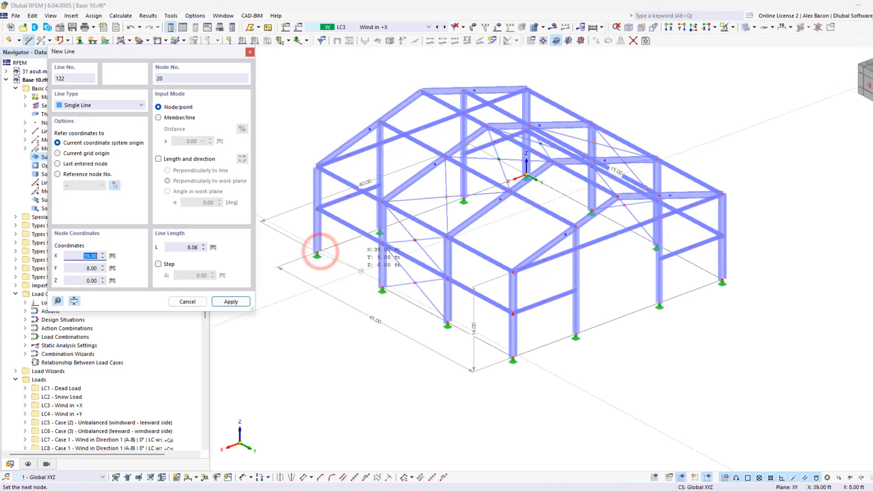
pyautogui.click(381, 289)
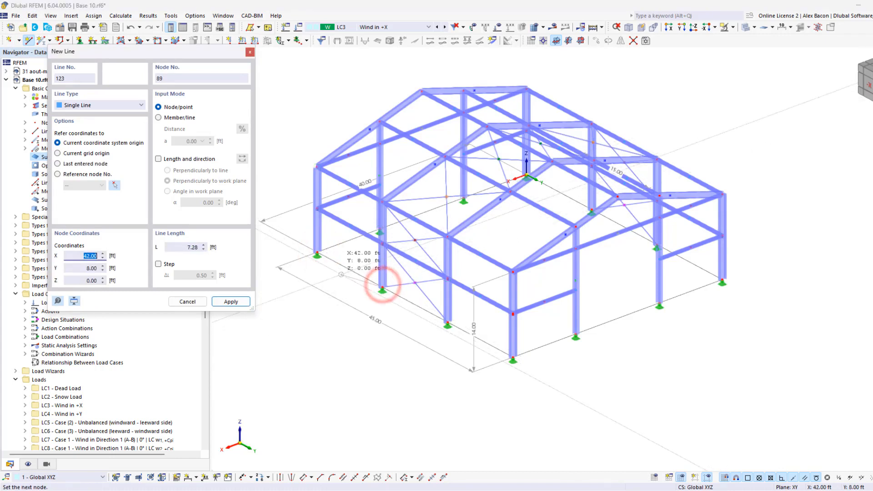
pyautogui.press('Escape')
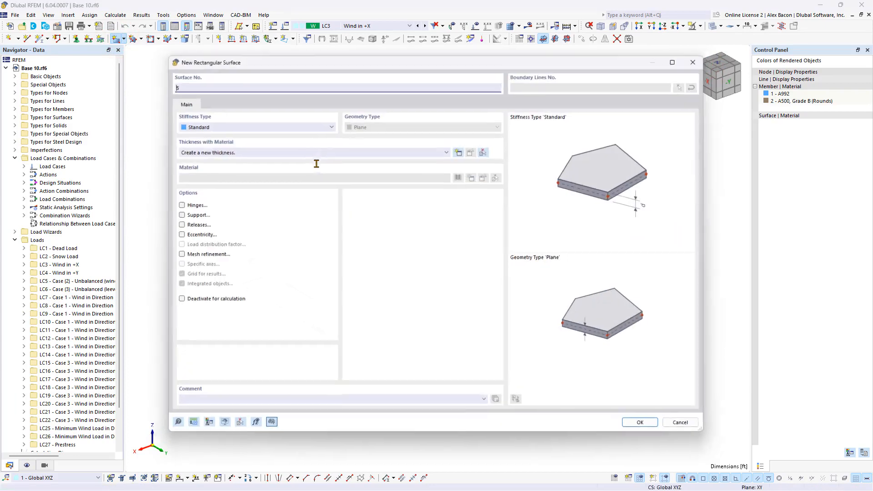
# Set the stiffness type of the new rectangular surface to Load Transfer
pyautogui.click(262, 124)
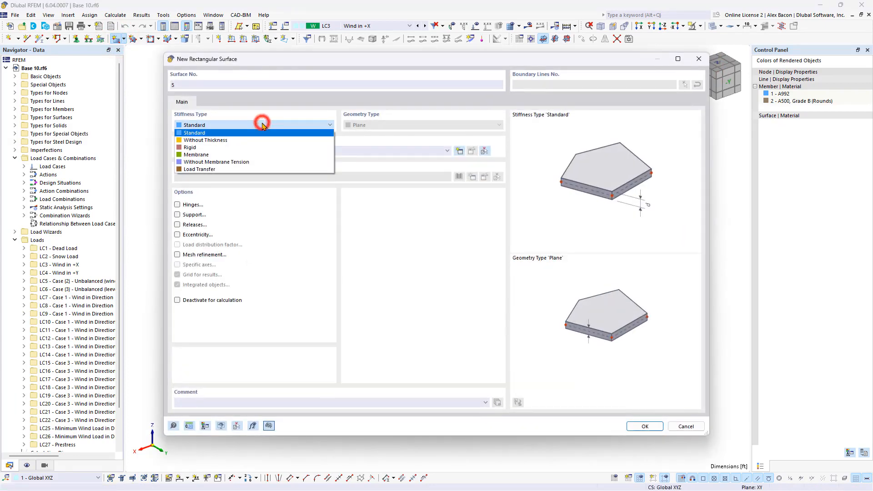
pyautogui.click(223, 169)
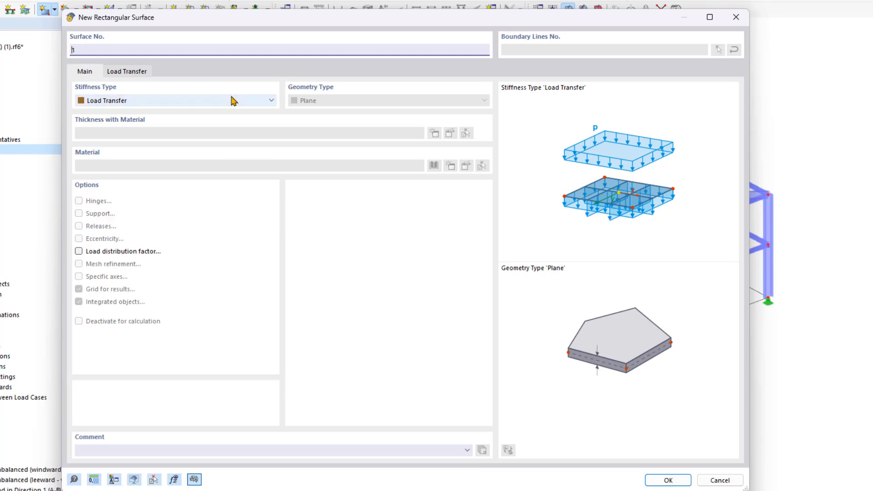
pyautogui.click(208, 100)
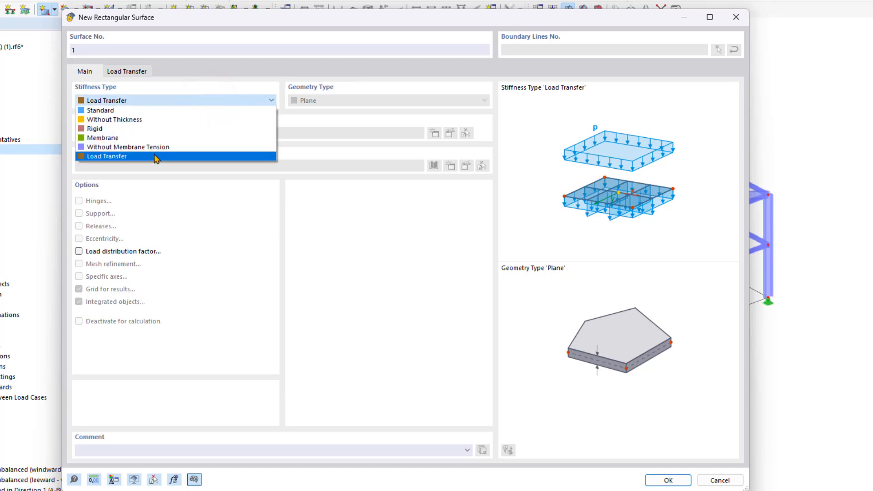
pyautogui.click(155, 156)
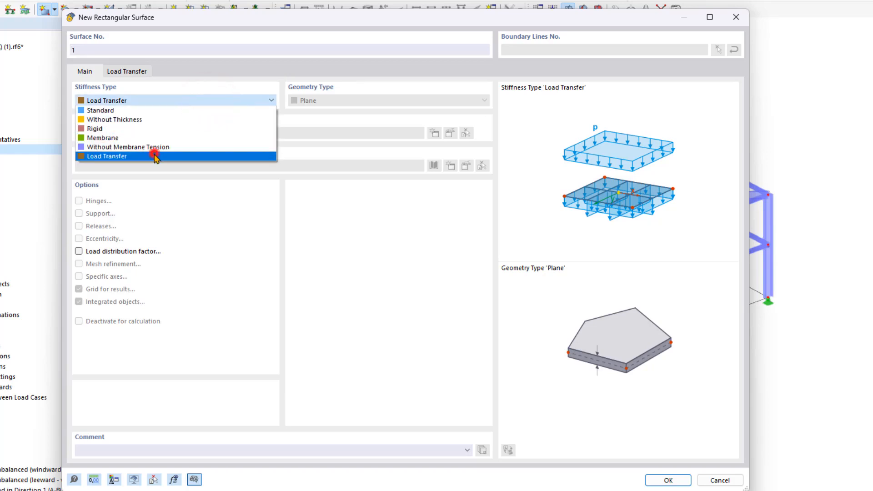
pyautogui.click(349, 265)
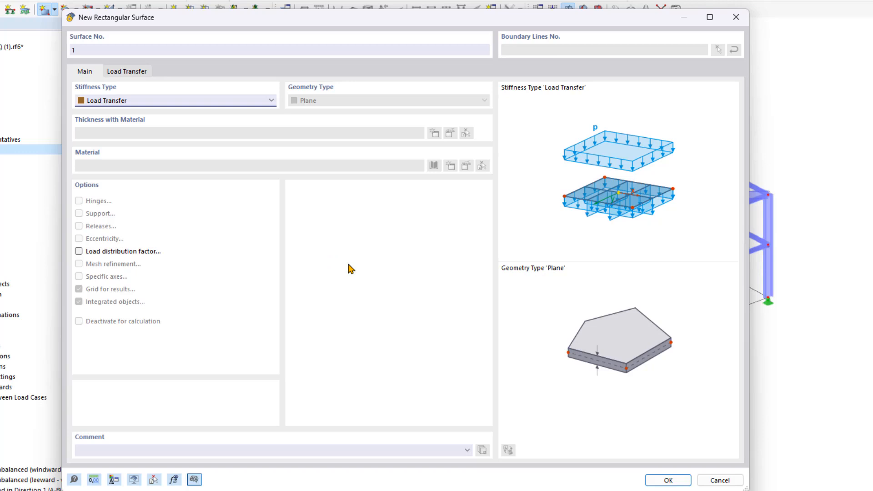
# Set the surface's load transfer direction to x & y | Stripes and accept the surface settings
pyautogui.click(131, 71)
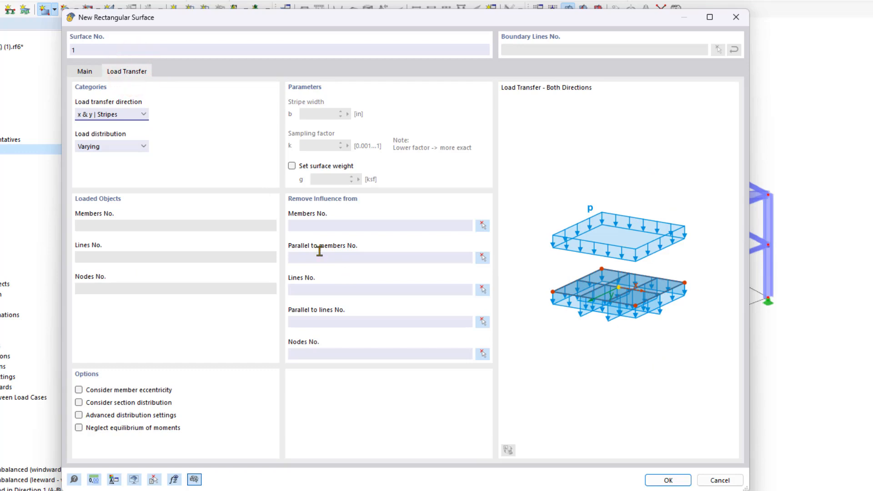
pyautogui.click(127, 115)
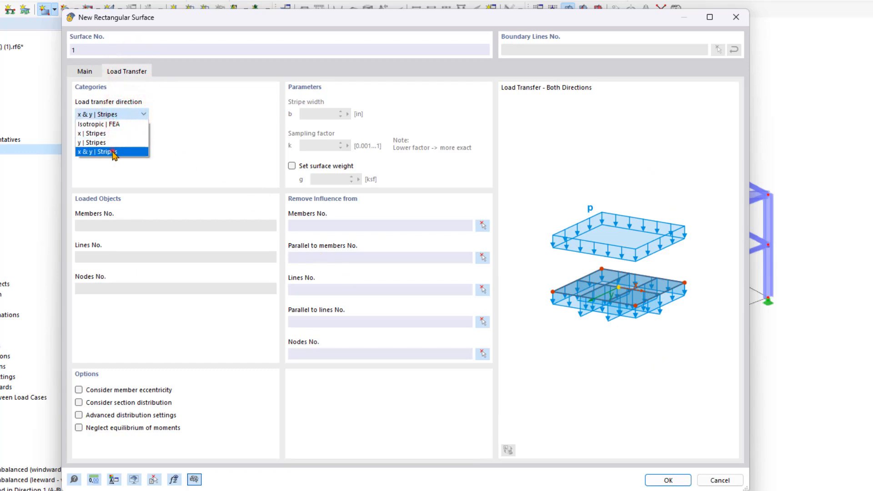
pyautogui.click(113, 152)
pyautogui.click(677, 478)
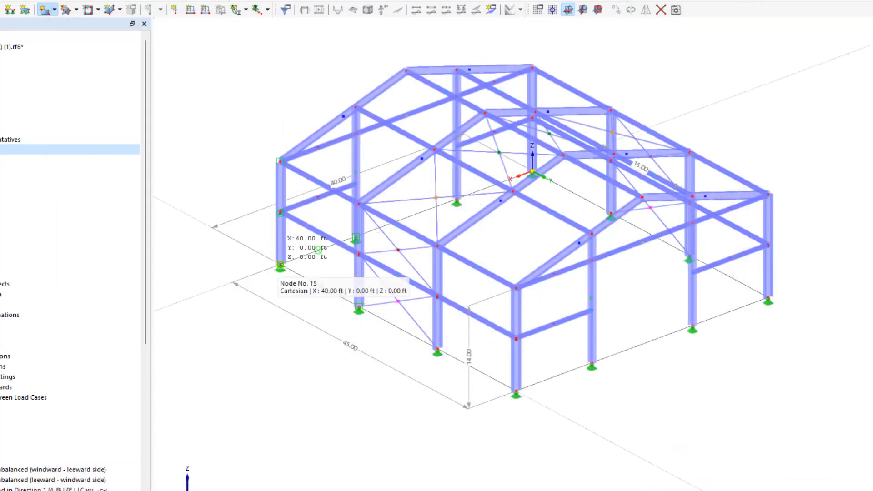
# Place the rectangular surface over the X = 40 ft side wall, from base node 15 to the diagonally opposite eave node 62
pyautogui.click(280, 265)
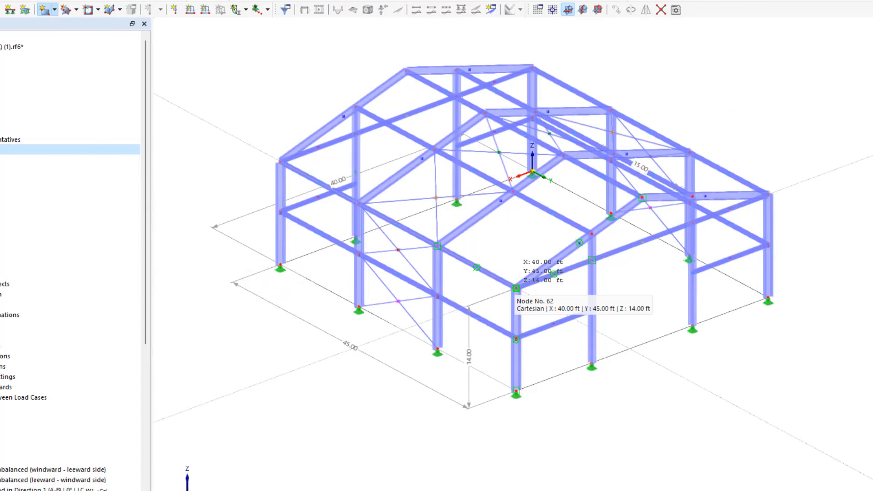
pyautogui.click(516, 288)
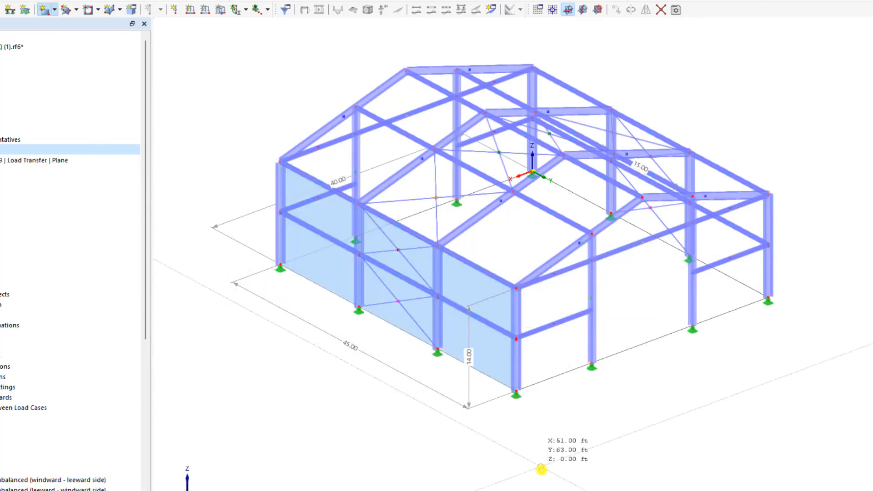
pyautogui.rightClick(541, 469)
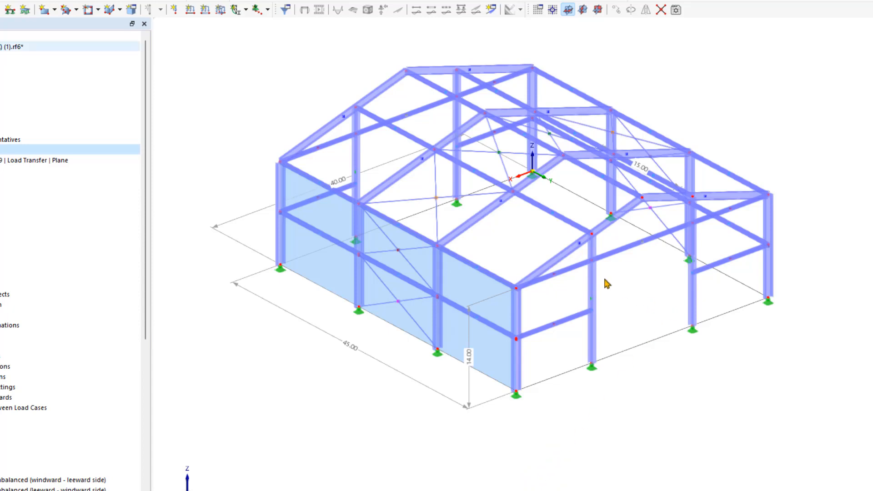
# Start a new Load Transfer surface defined by selected boundary lines, with load transfer direction x & y | Stripes
pyautogui.click(54, 9)
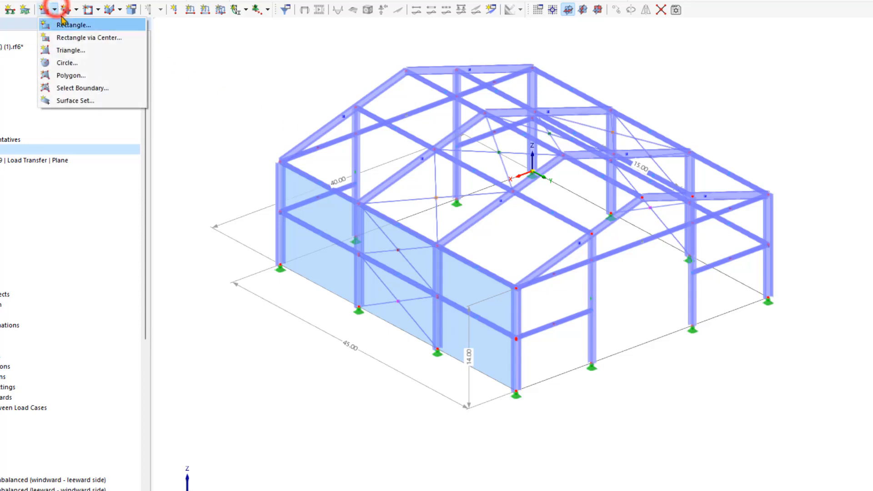
pyautogui.click(91, 87)
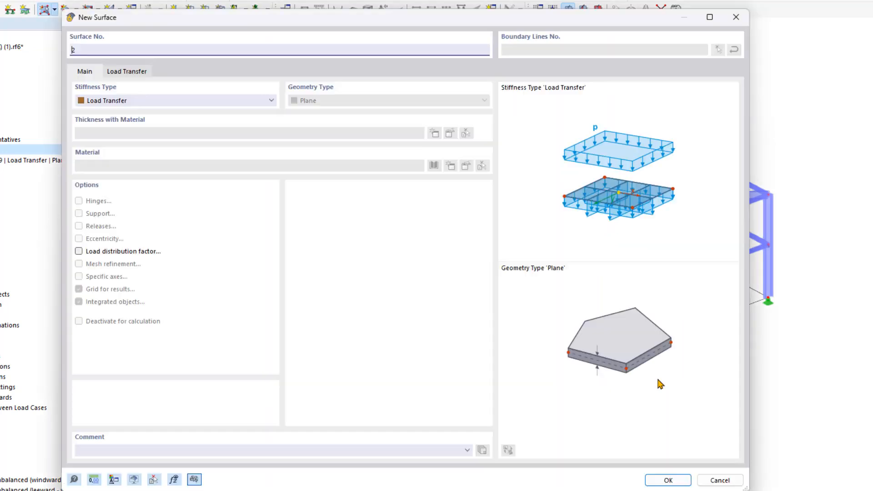
pyautogui.click(128, 74)
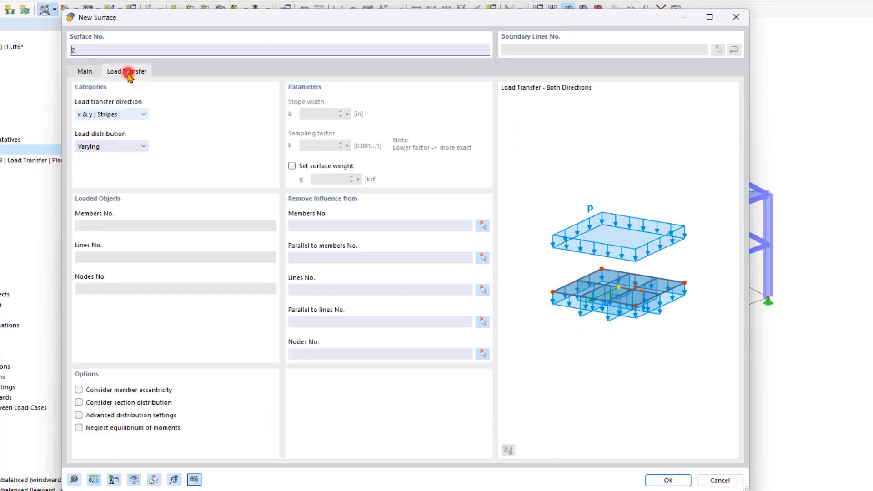
pyautogui.click(667, 480)
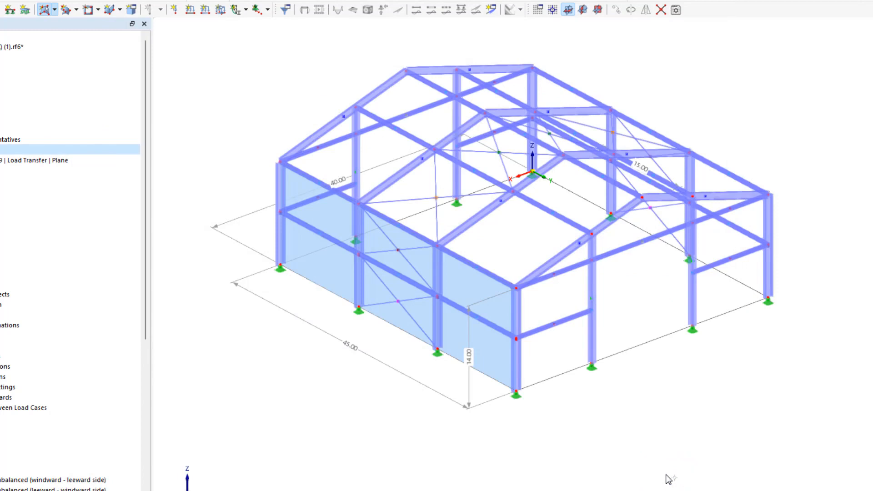
# Create the gable wall surface at Y = 45 ft by selecting its base lines, corner columns and rafters as the boundary
pyautogui.click(559, 375)
pyautogui.click(518, 356)
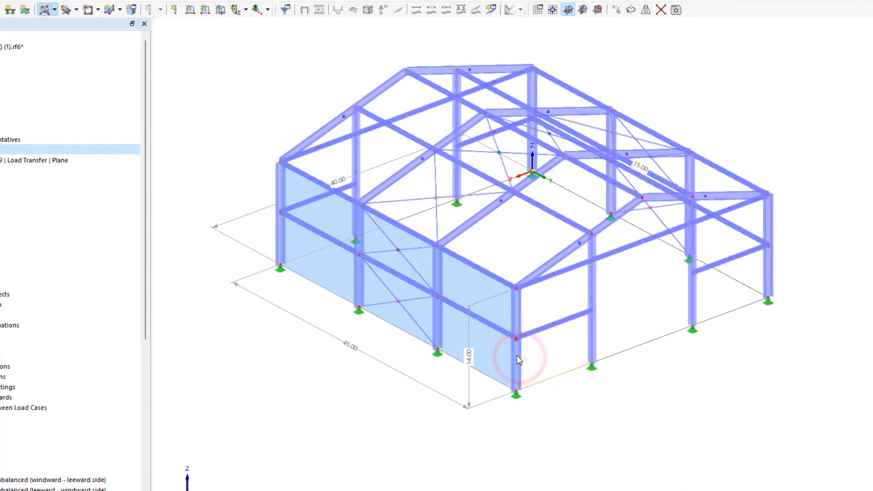
pyautogui.click(516, 353)
pyautogui.click(556, 254)
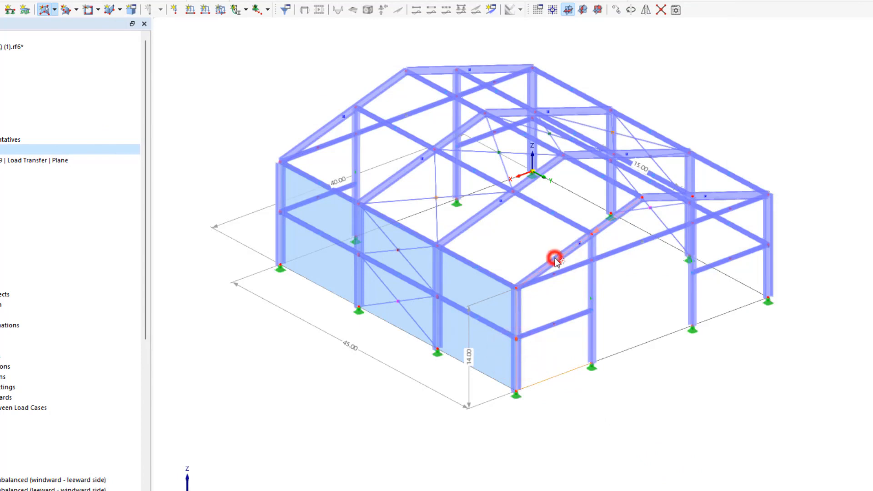
pyautogui.click(664, 198)
pyautogui.click(767, 218)
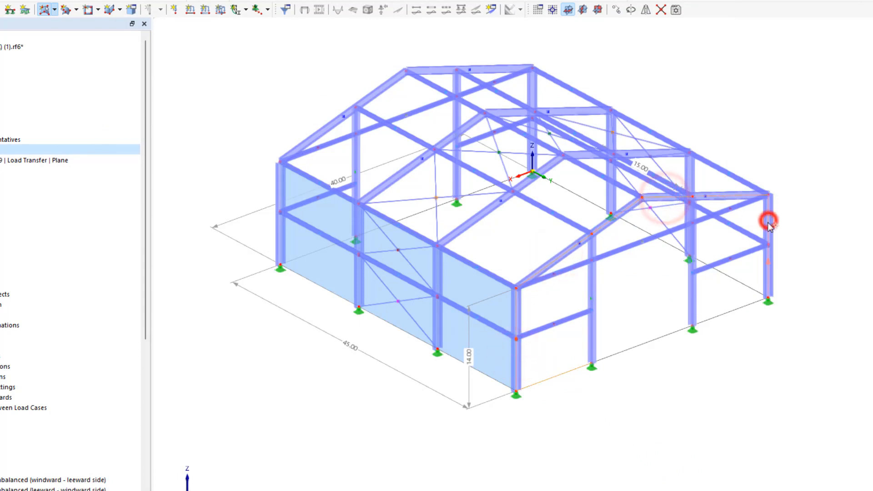
pyautogui.click(732, 309)
pyautogui.click(647, 321)
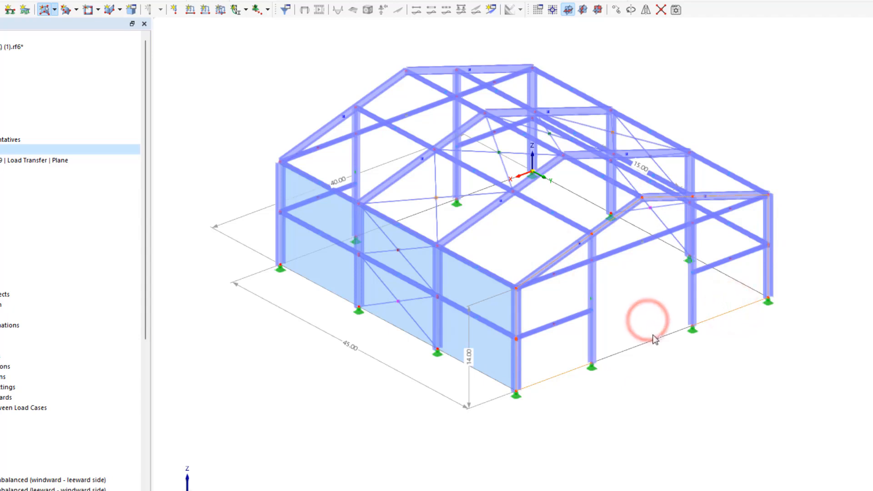
pyautogui.click(663, 313)
pyautogui.click(635, 347)
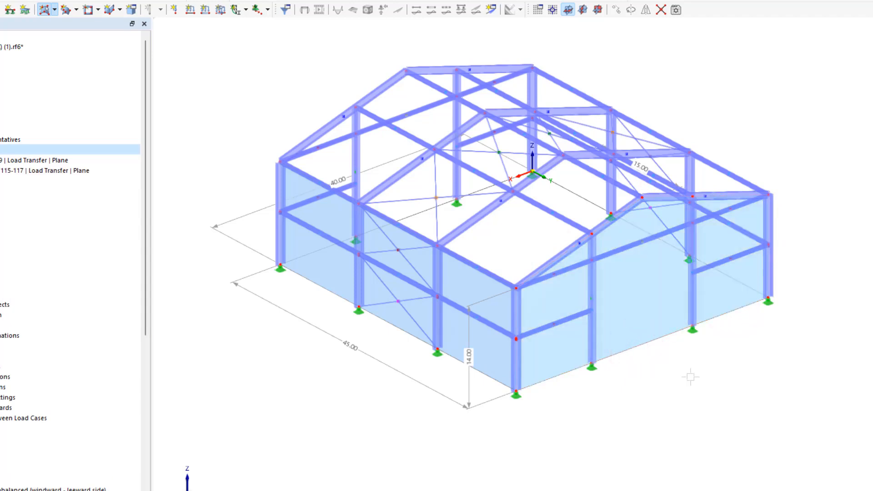
pyautogui.press('Escape')
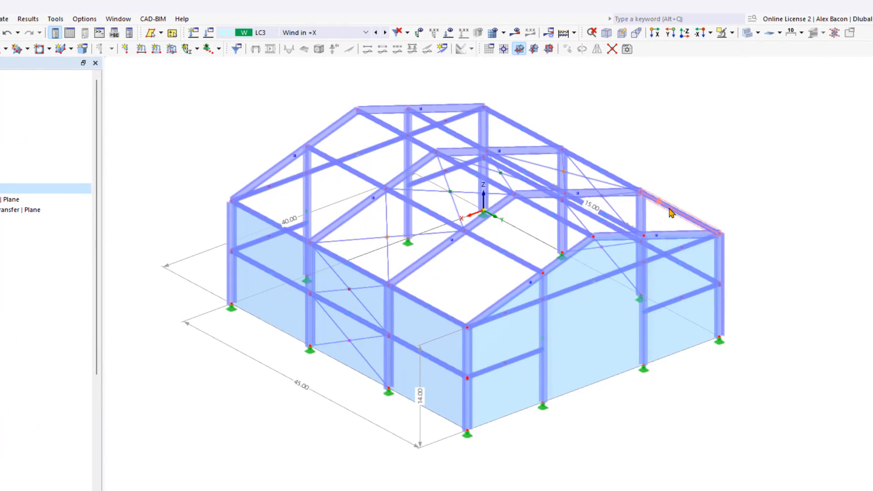
# Display the model in wireframe and copy the Y = 45 ft gable wall surface onto the opposite gable
pyautogui.click(747, 32)
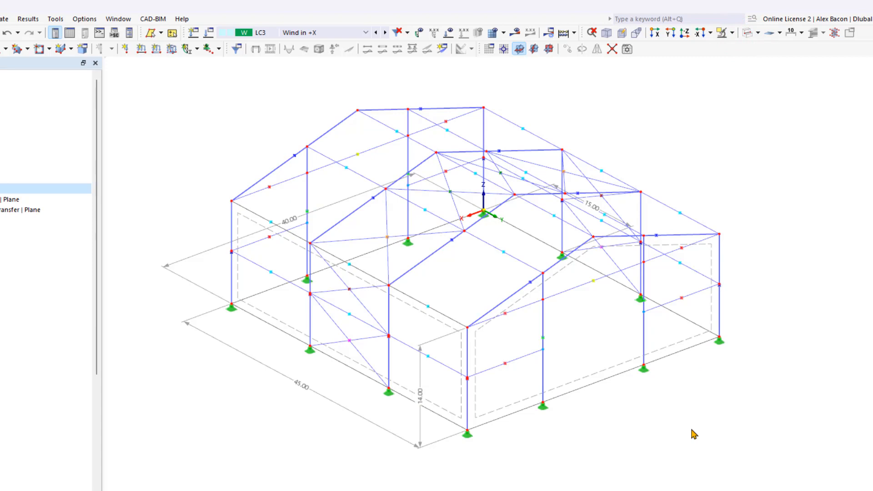
pyautogui.click(579, 380)
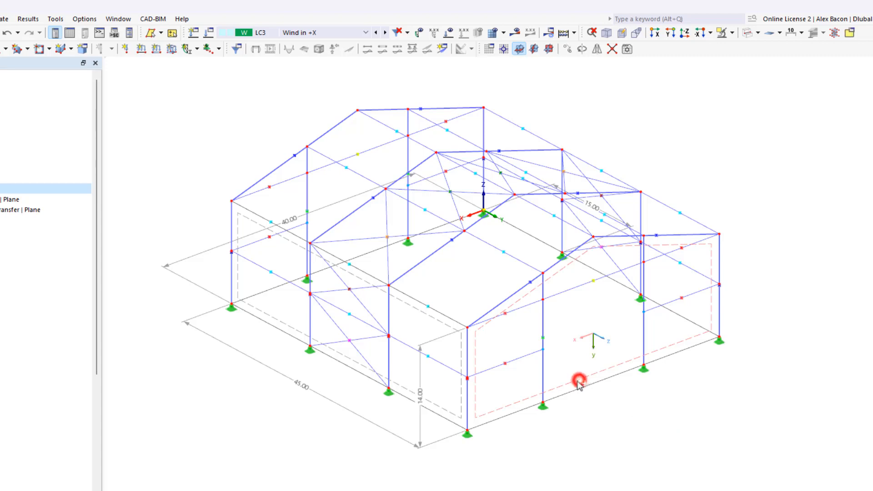
pyautogui.click(478, 421)
pyautogui.click(291, 394)
# Copy the X = 40 ft side wall surface onto the opposite side wall at X = 0
pyautogui.click(408, 392)
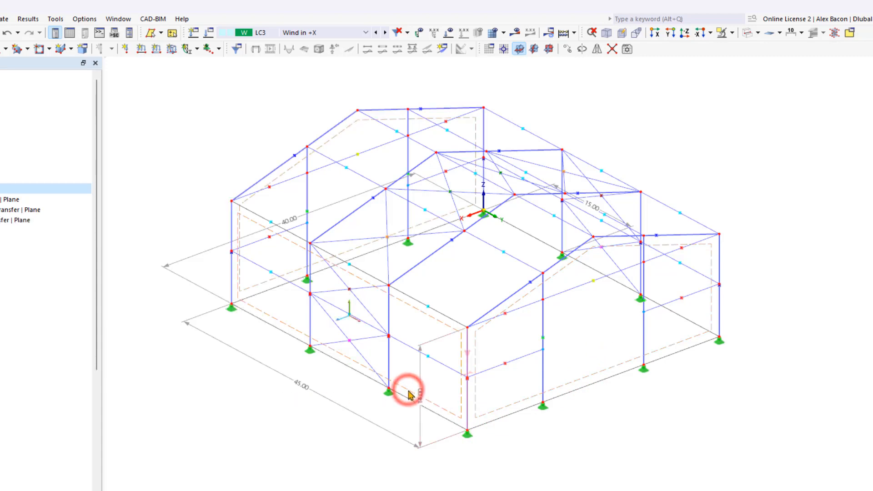
pyautogui.click(460, 416)
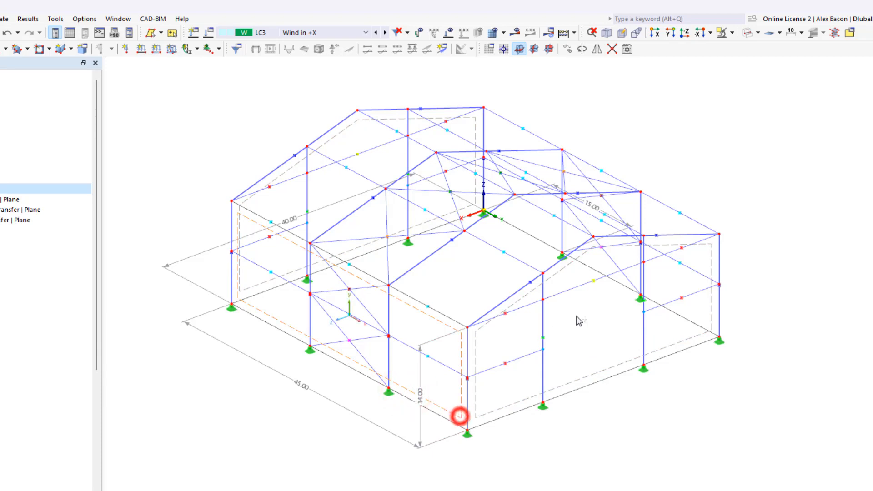
pyautogui.click(720, 340)
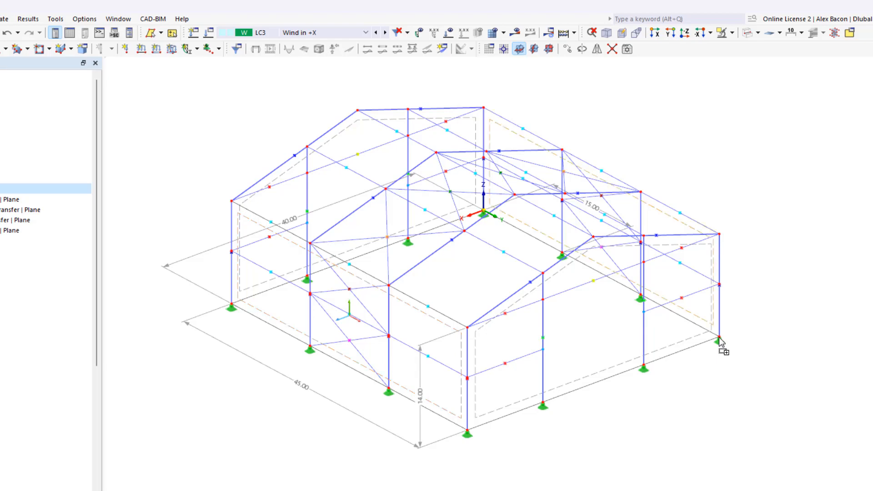
pyautogui.rightClick(719, 367)
# Return the model from wireframe to filled display and inspect the four wall surfaces from the X = 0 side
pyautogui.keyDown('ctrl'); pyautogui.moveTo(719, 367); pyautogui.dragTo(461, 356, button='middle'); pyautogui.keyUp('ctrl')
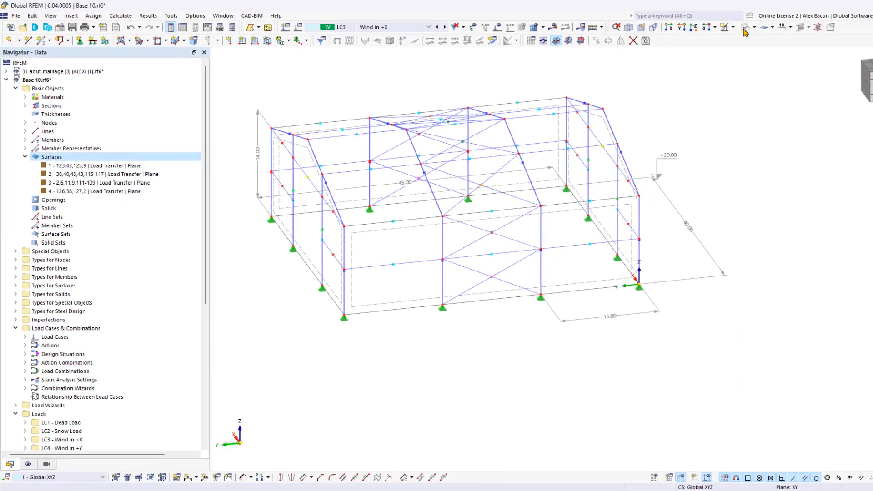
pyautogui.click(746, 28)
pyautogui.keyDown('ctrl'); pyautogui.moveTo(762, 126); pyautogui.dragTo(740, 305, button='middle'); pyautogui.keyUp('ctrl')
pyautogui.rightClick(740, 329)
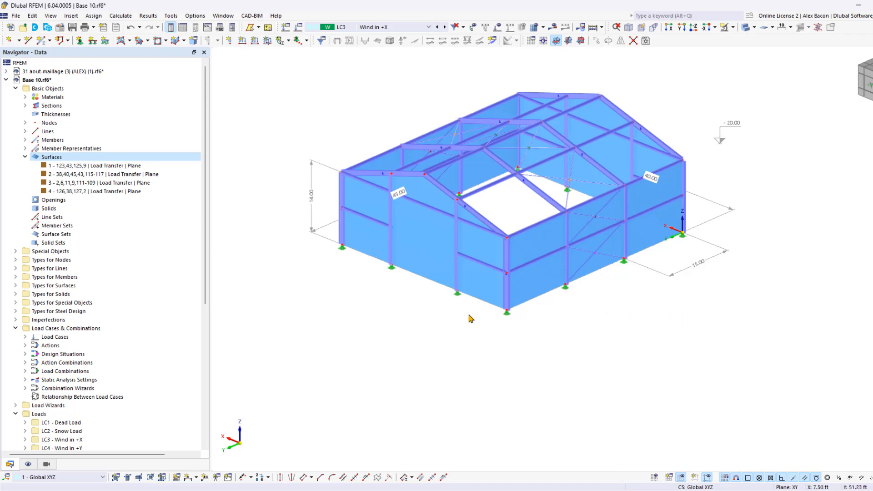
# Turn on the local axis systems of the wall surfaces and view them from the X = 40 ft side
pyautogui.rightClick(539, 278)
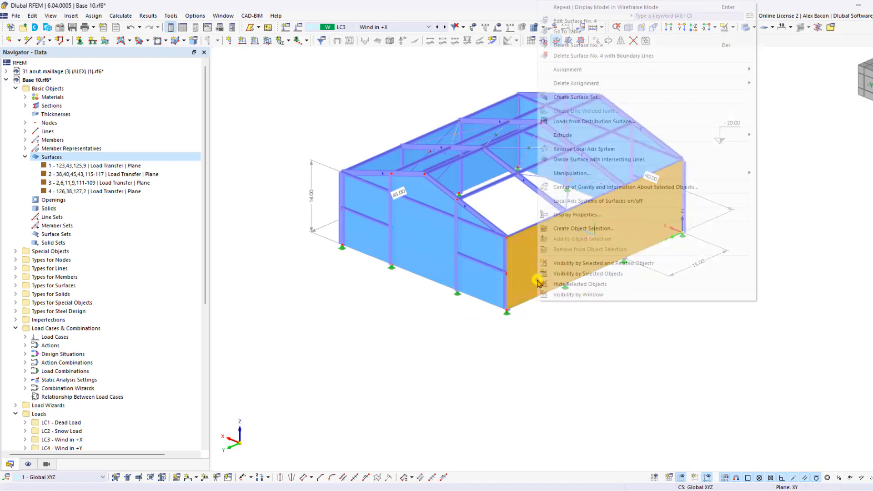
pyautogui.click(574, 202)
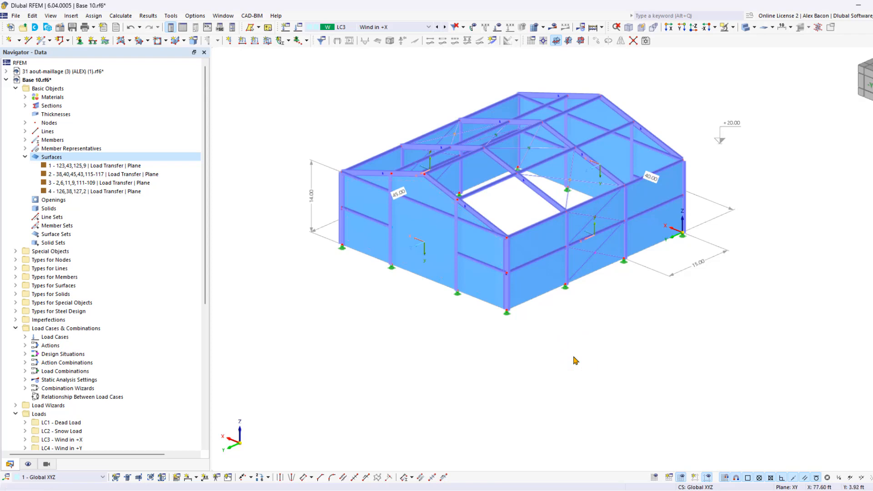
pyautogui.moveTo(568, 285); pyautogui.dragTo(501, 135, button='middle')
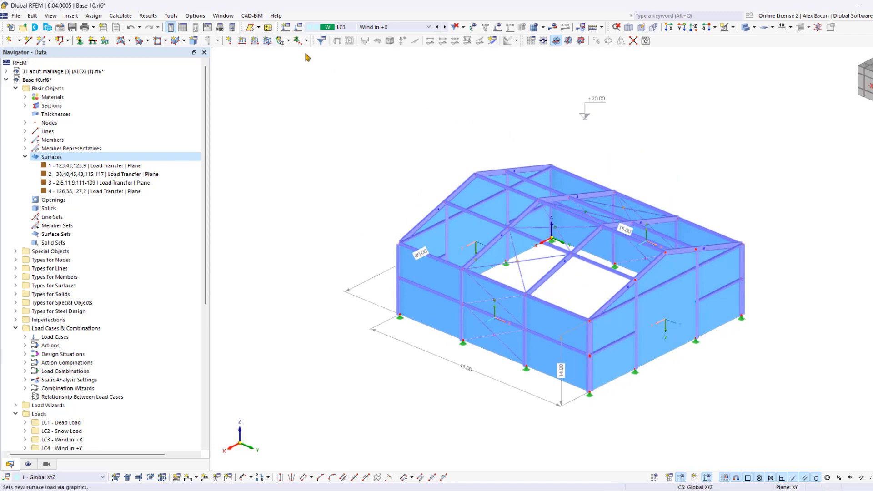
# Define a uniform surface load of 0.020 ksf in load case LC3 - Wind in +X, acting globally in X on true area
pyautogui.click(267, 41)
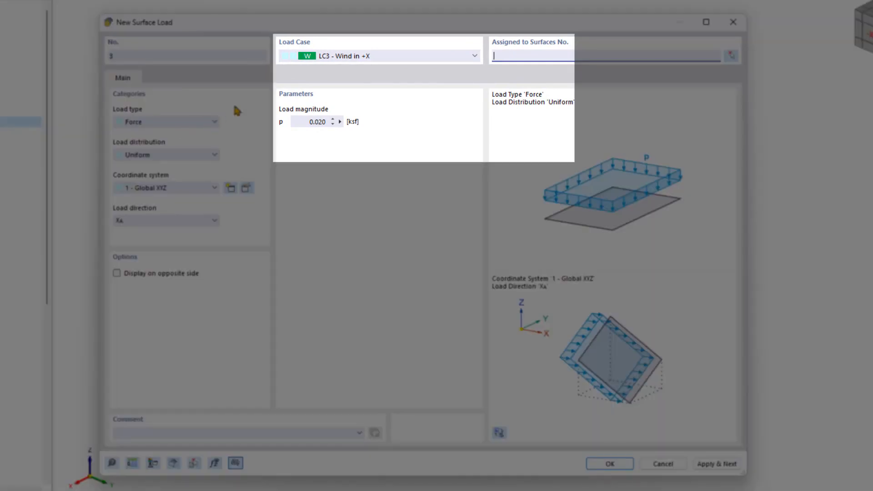
pyautogui.click(373, 56)
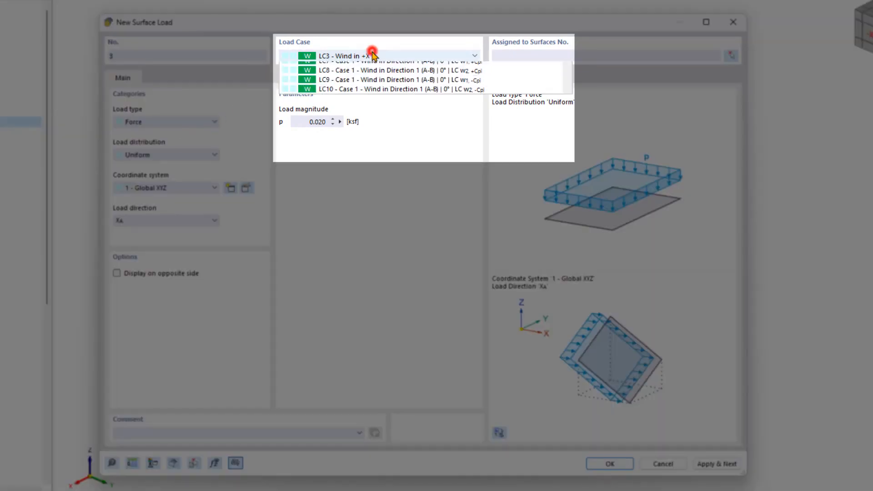
pyautogui.click(372, 55)
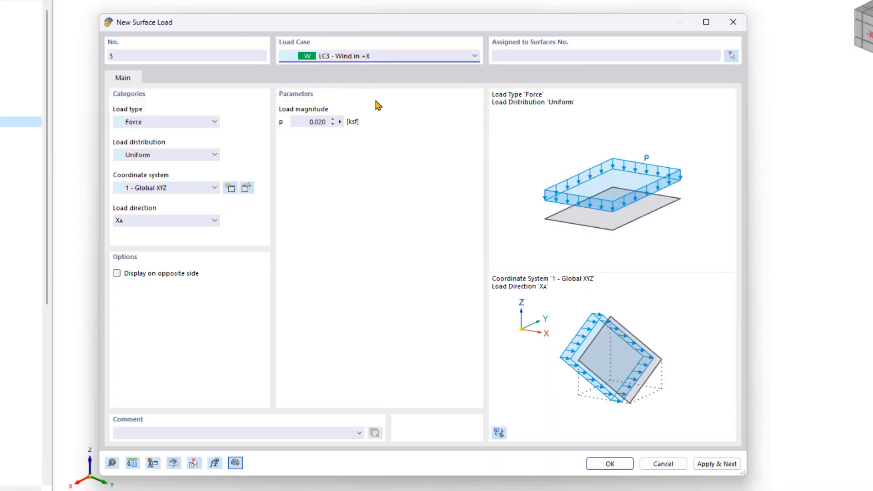
pyautogui.click(304, 127)
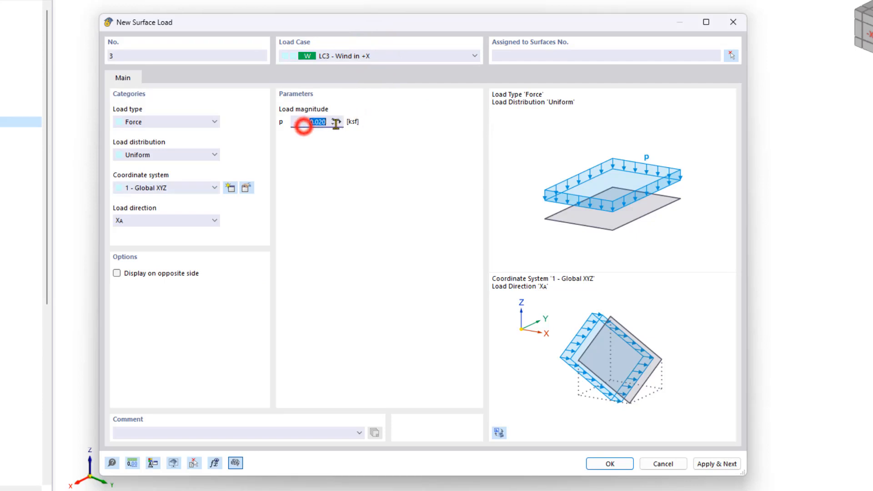
pyautogui.click(184, 220)
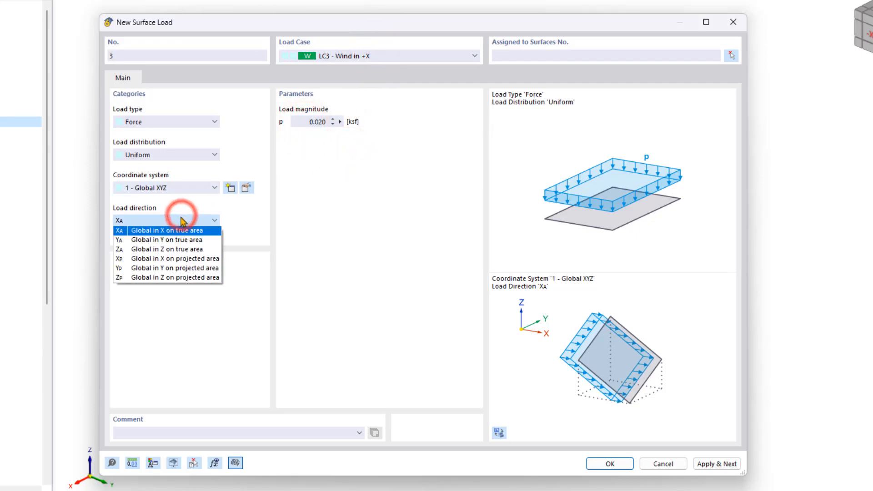
pyautogui.click(177, 231)
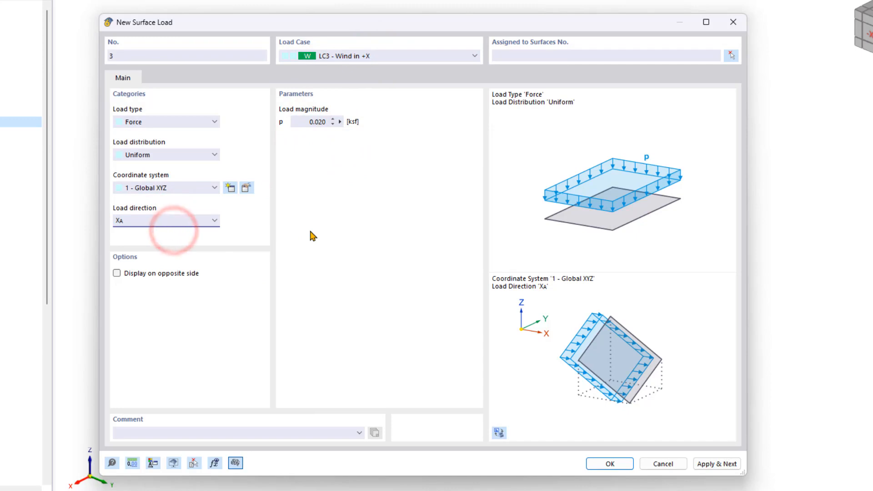
pyautogui.click(609, 463)
# Assign the LC3 surface load to the two side wall surfaces at X = 40 ft and X = 0
pyautogui.click(485, 297)
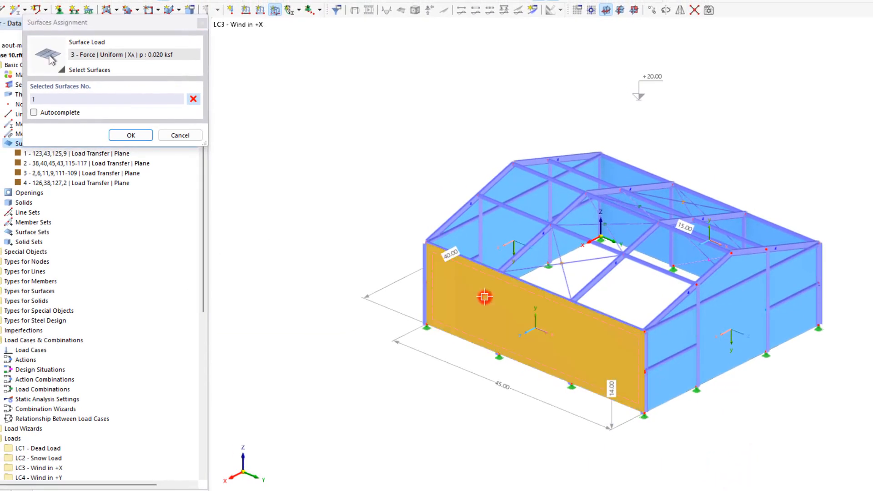
pyautogui.click(629, 236)
pyautogui.click(139, 135)
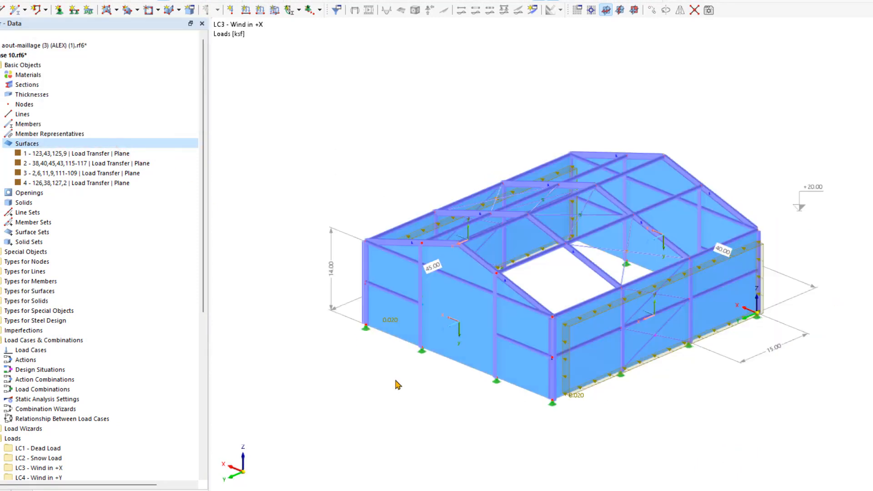
# Define a uniform 0.020 ksf surface load in load case LC4 - Wind in +Y, acting globally in Y on true area
pyautogui.click(275, 9)
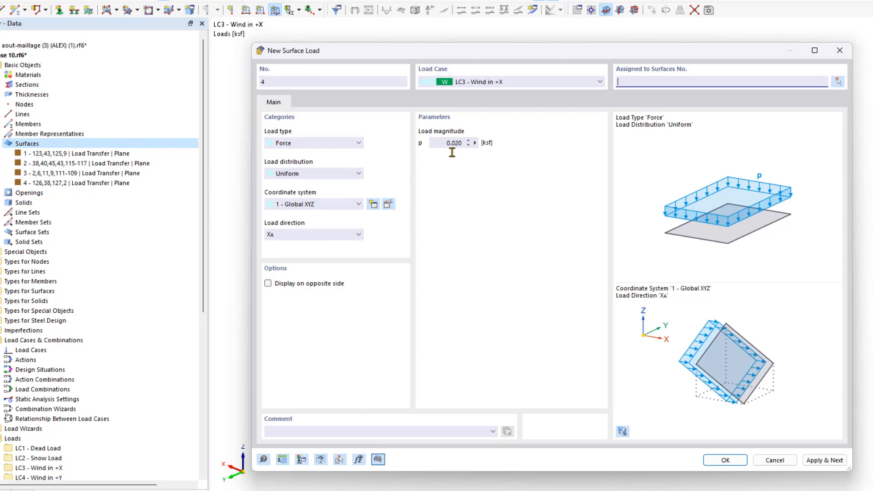
pyautogui.click(327, 235)
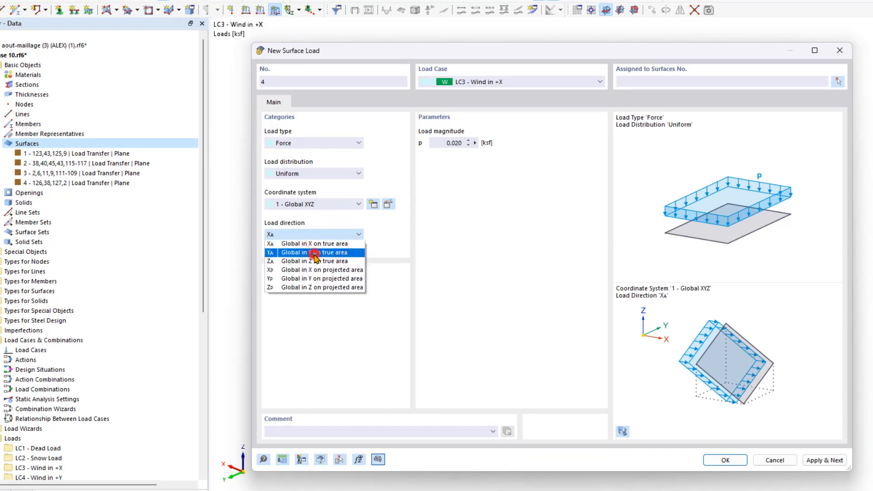
pyautogui.click(313, 254)
pyautogui.click(482, 80)
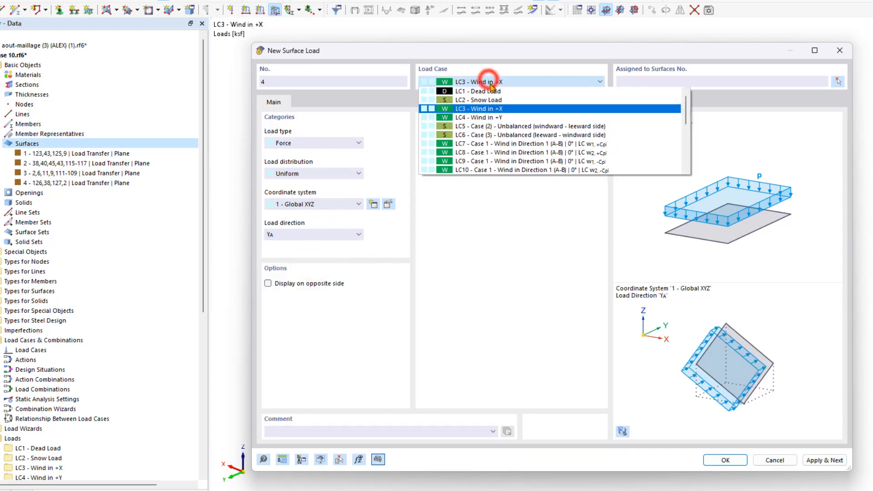
pyautogui.click(504, 113)
pyautogui.click(723, 460)
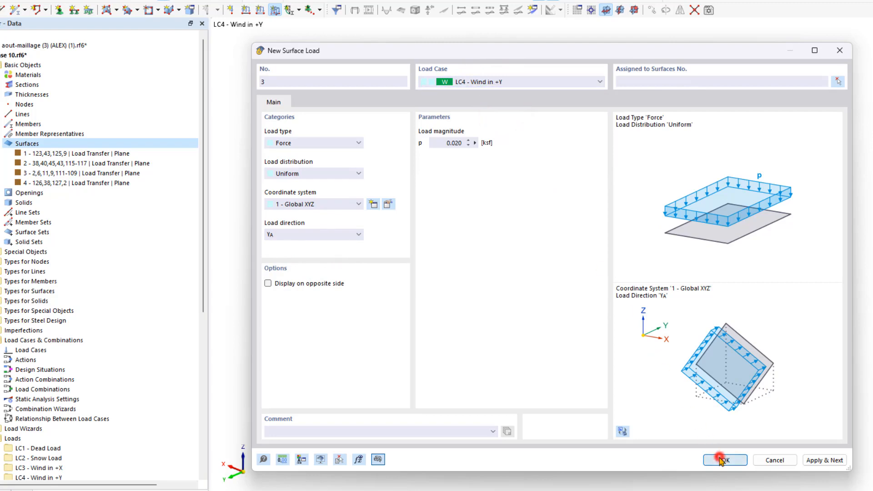
# Assign the LC4 surface load to both gable wall surfaces
pyautogui.click(464, 300)
pyautogui.click(666, 223)
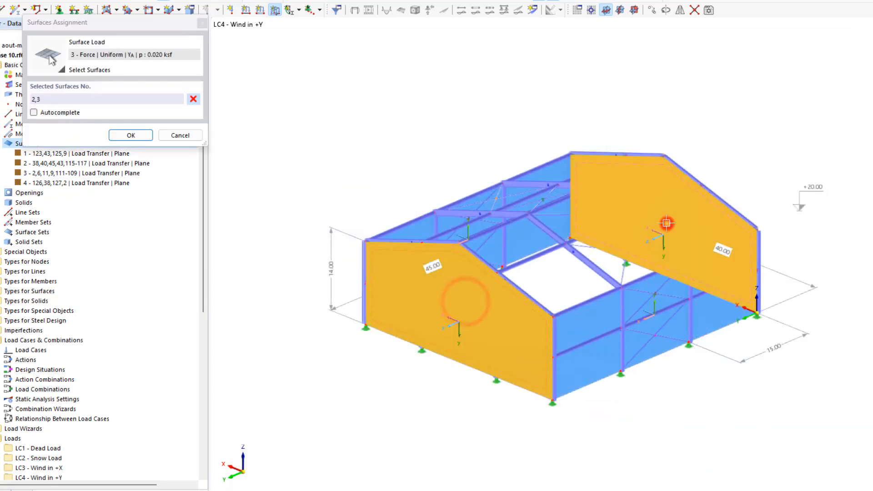
pyautogui.click(140, 136)
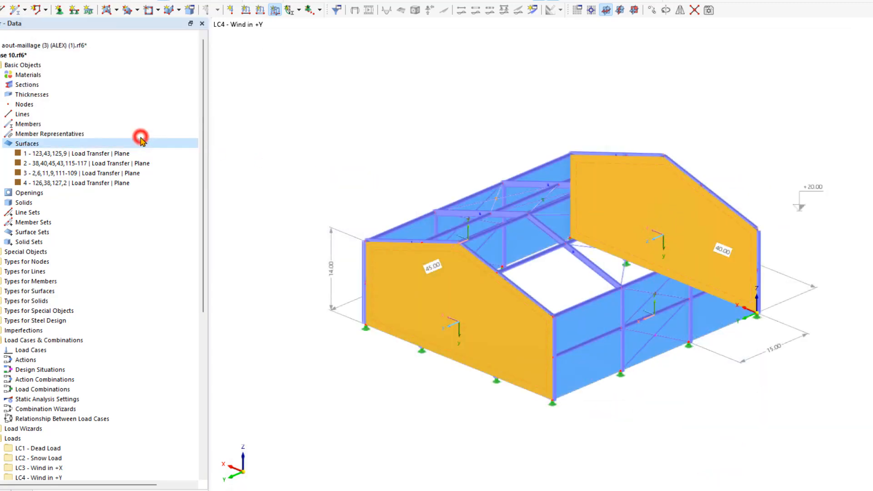
# Display load case LC3 - Wind in +X and set the surface load on the X = 40 ft side wall to 0.006 ksf
pyautogui.keyDown('ctrl'); pyautogui.moveTo(671, 92); pyautogui.dragTo(435, 131, button='middle'); pyautogui.keyUp('ctrl')
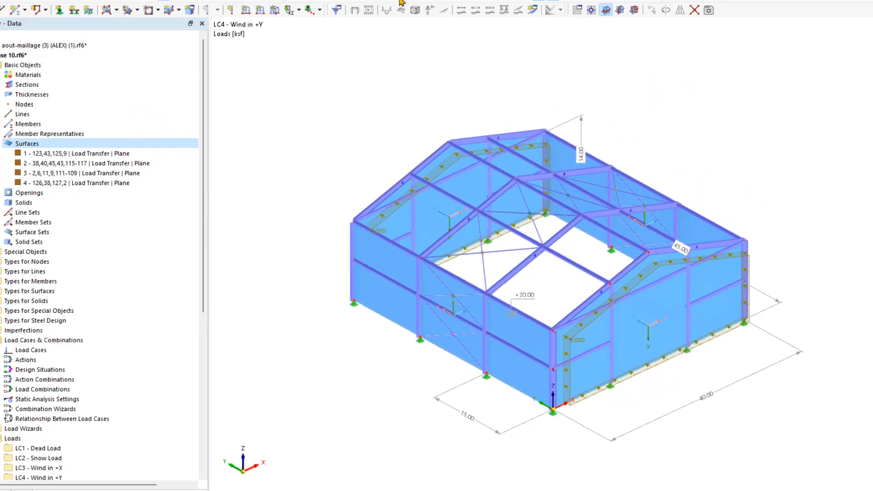
pyautogui.click(401, 1)
pyautogui.click(414, 22)
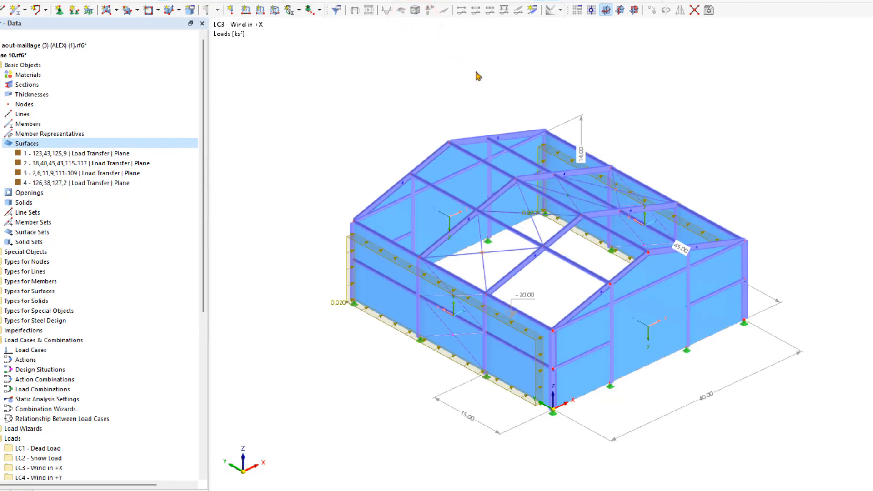
pyautogui.keyDown('ctrl'); pyautogui.moveTo(676, 227); pyautogui.dragTo(691, 240, button='middle'); pyautogui.keyUp('ctrl')
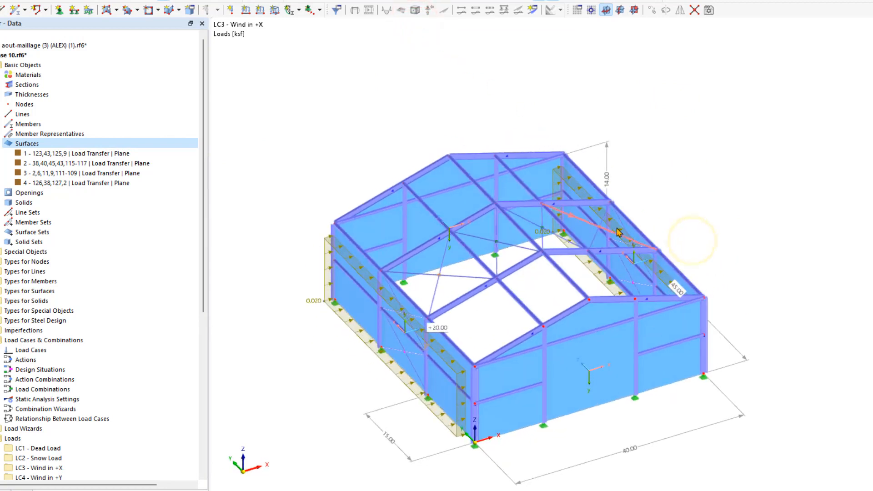
pyautogui.doubleClick(586, 266)
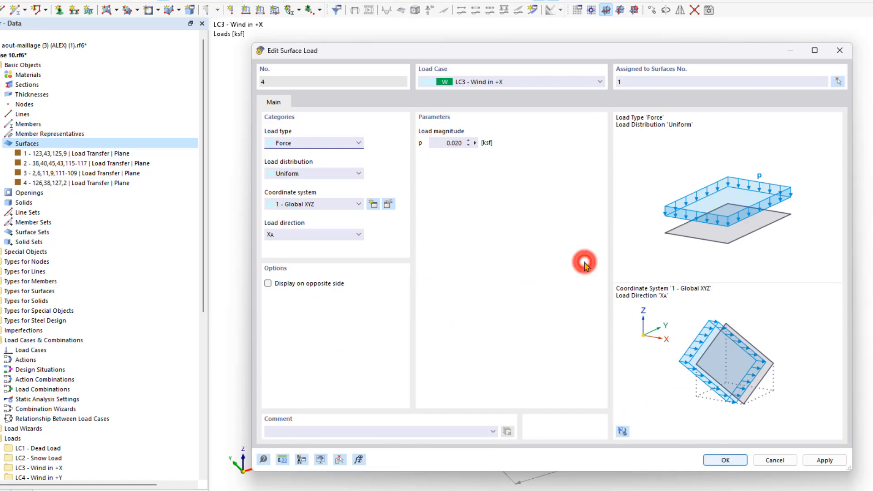
pyautogui.click(457, 143)
pyautogui.press('BackSpace')
pyautogui.write('060')
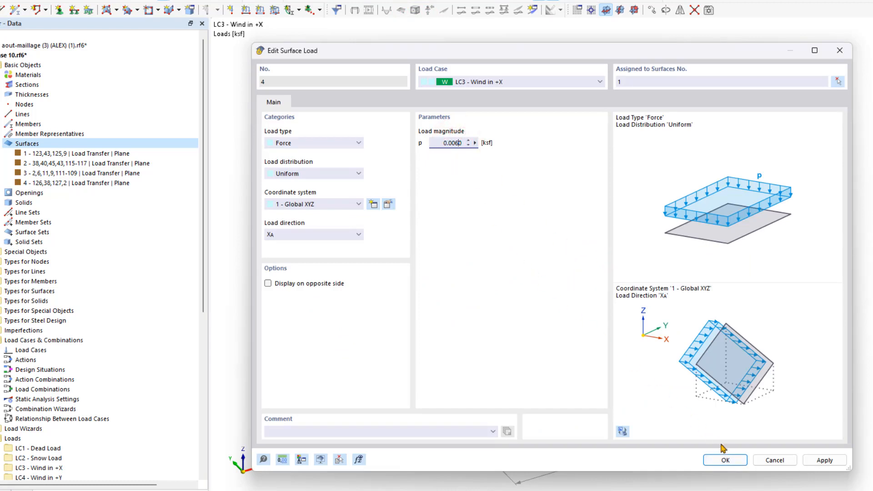
pyautogui.click(727, 459)
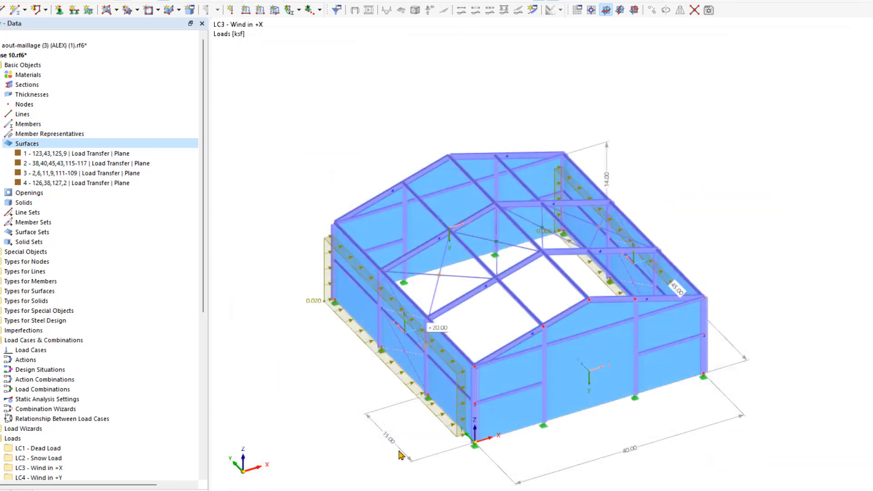
# Display load case LC4 - Wind in +Y and set the surface load on the Y = 45 ft gable wall to 0.006 ksf
pyautogui.click(413, 2)
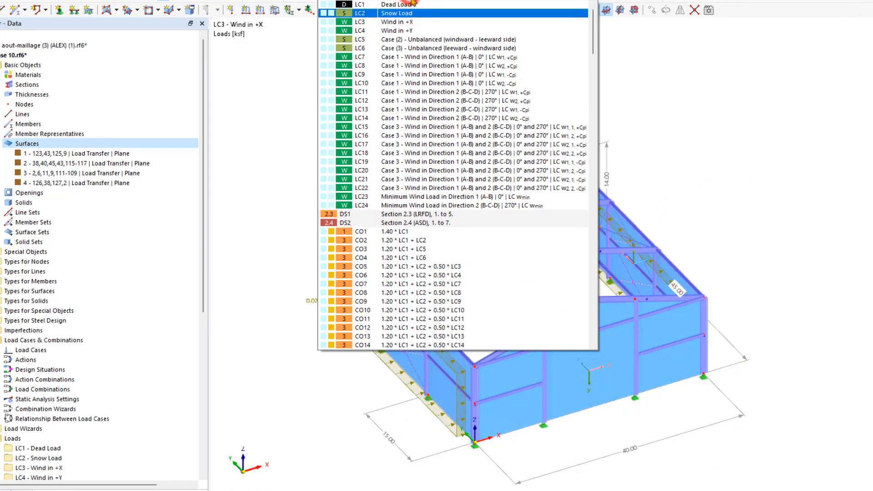
pyautogui.click(427, 30)
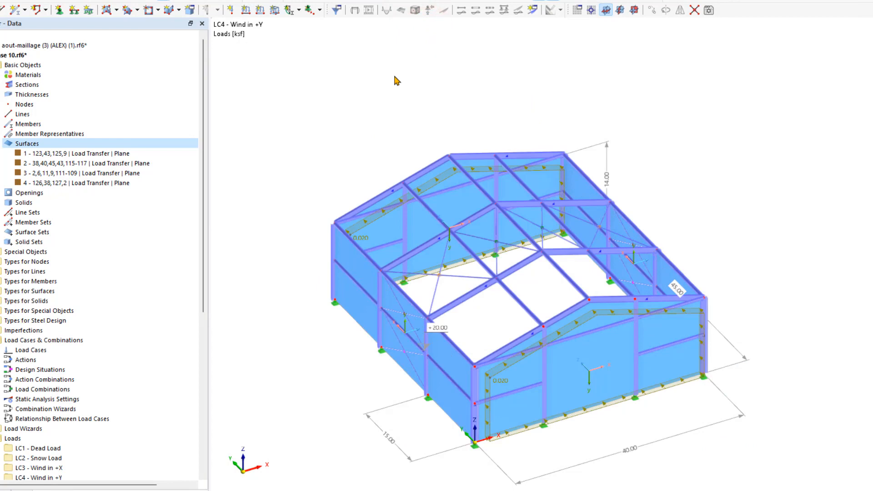
pyautogui.doubleClick(358, 233)
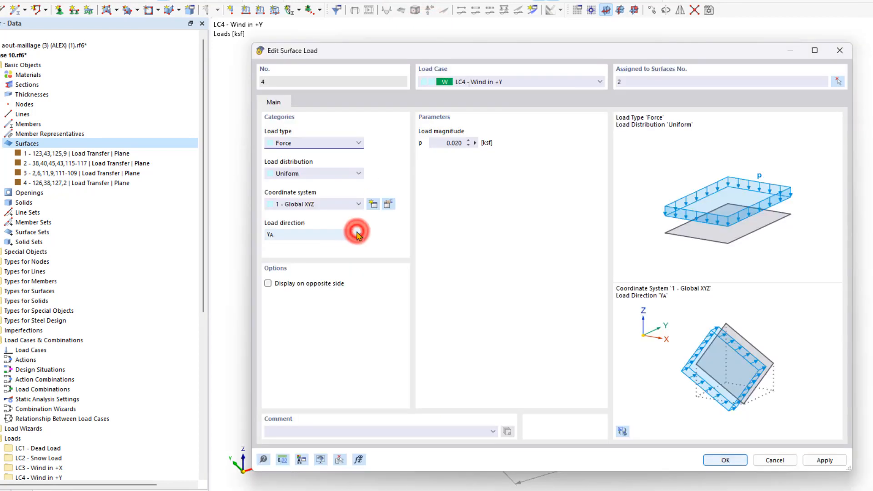
pyautogui.click(454, 144)
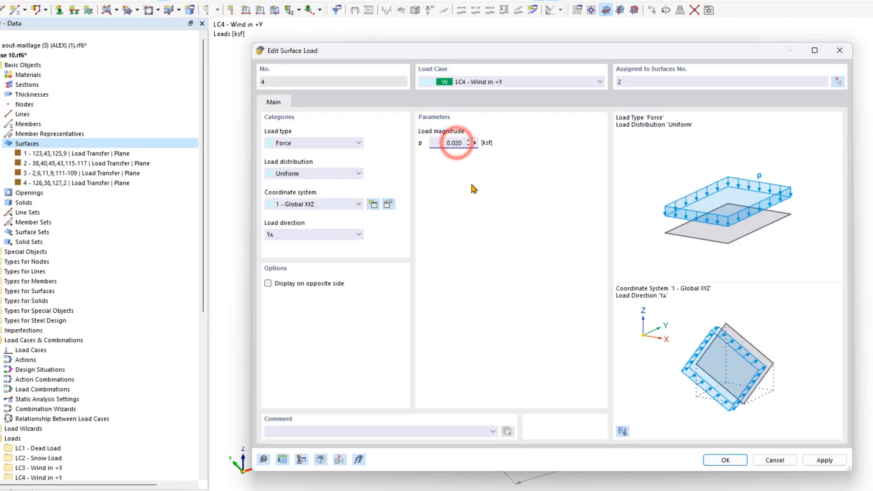
pyautogui.press('Delete')
pyautogui.write('06')
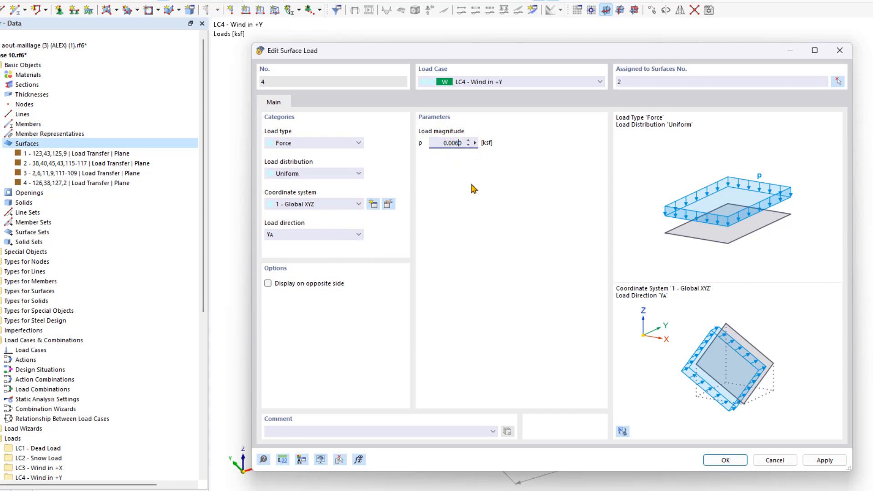
pyautogui.click(741, 460)
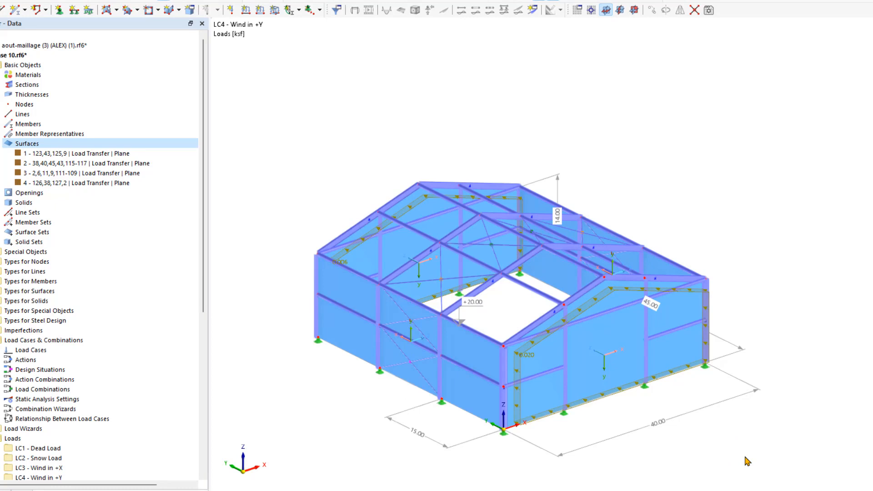
# Add the loads of LC3 - Wind in +X to the existing load case LC23 - Minimum Wind Load in Direction 1 (A-B)
pyautogui.scroll(-9, 113, 243)
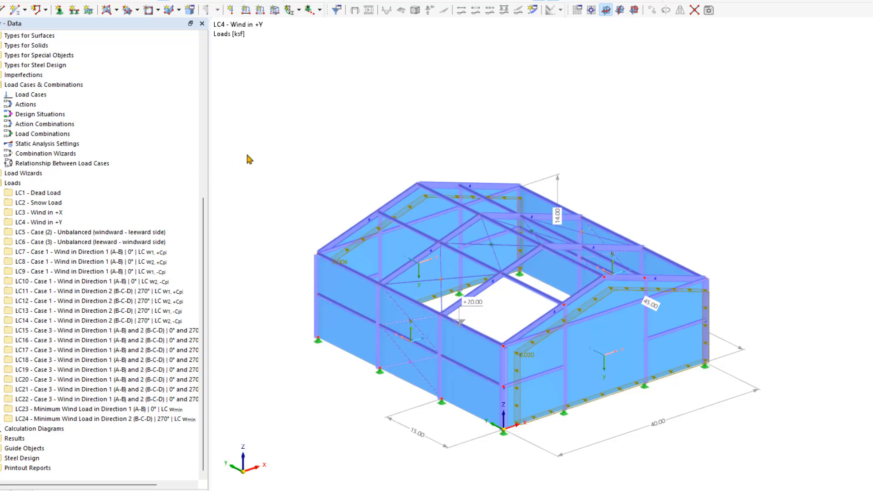
pyautogui.rightClick(68, 212)
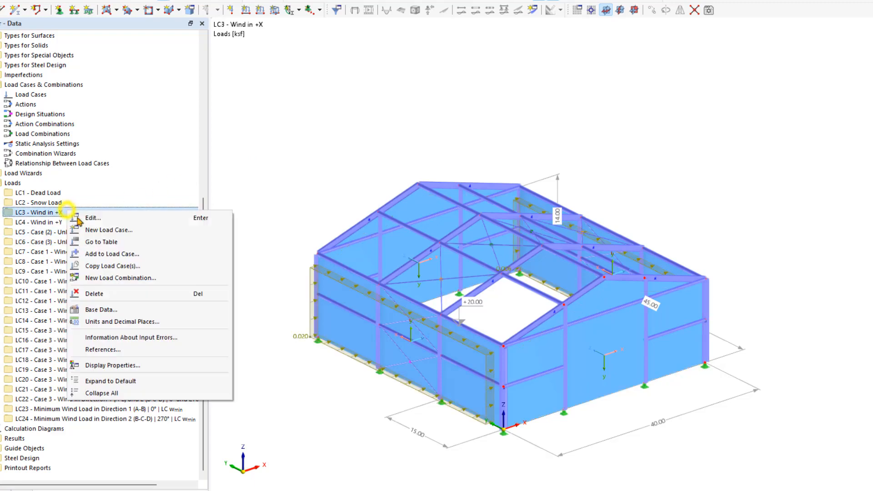
pyautogui.click(127, 253)
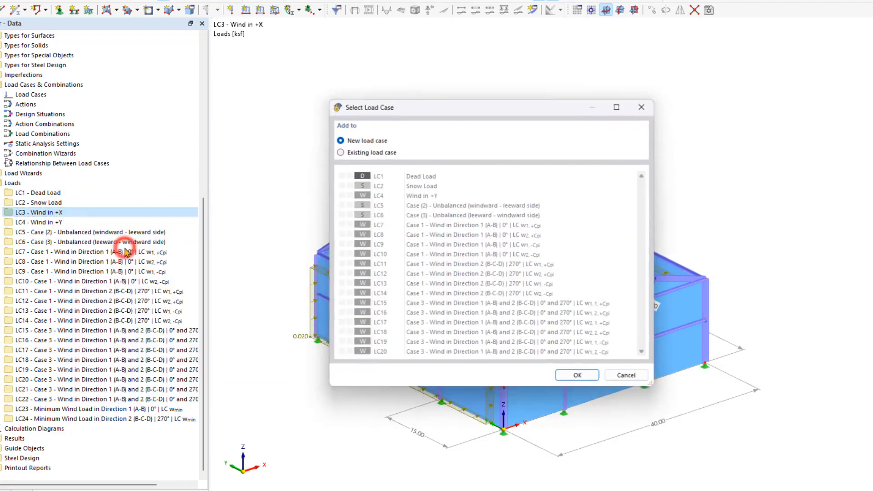
pyautogui.click(357, 152)
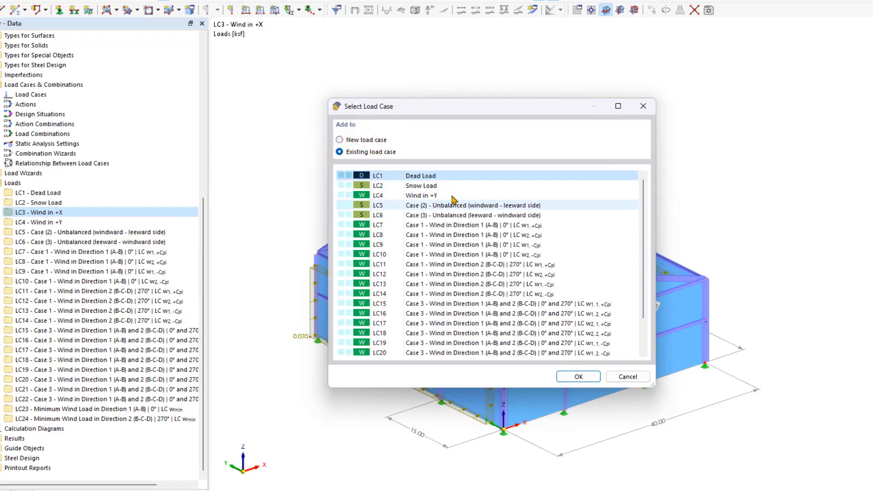
pyautogui.scroll(-2, 453, 199)
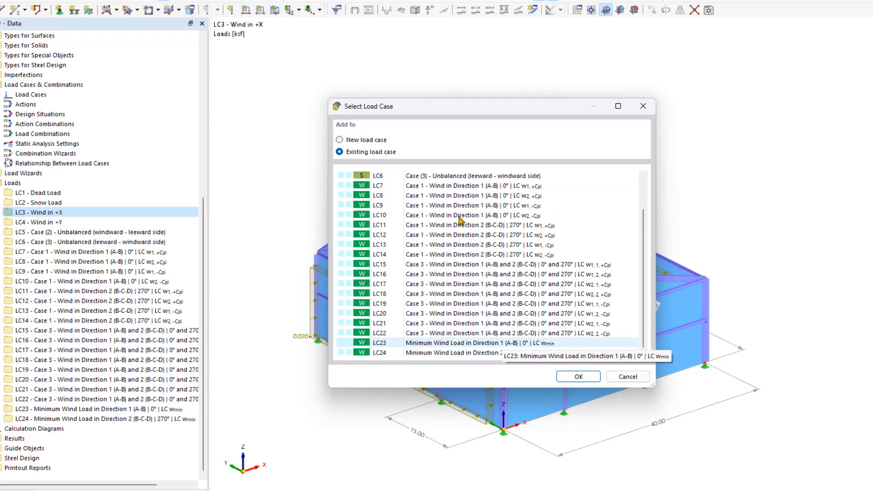
pyautogui.click(500, 342)
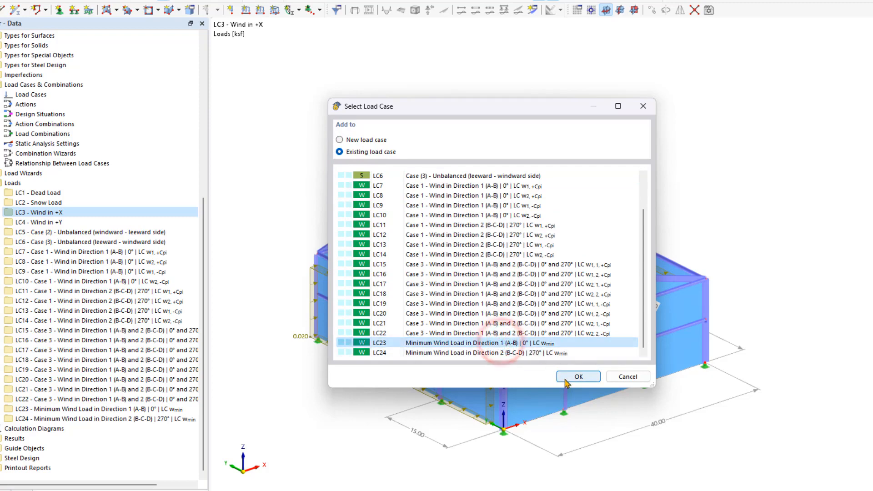
pyautogui.click(566, 380)
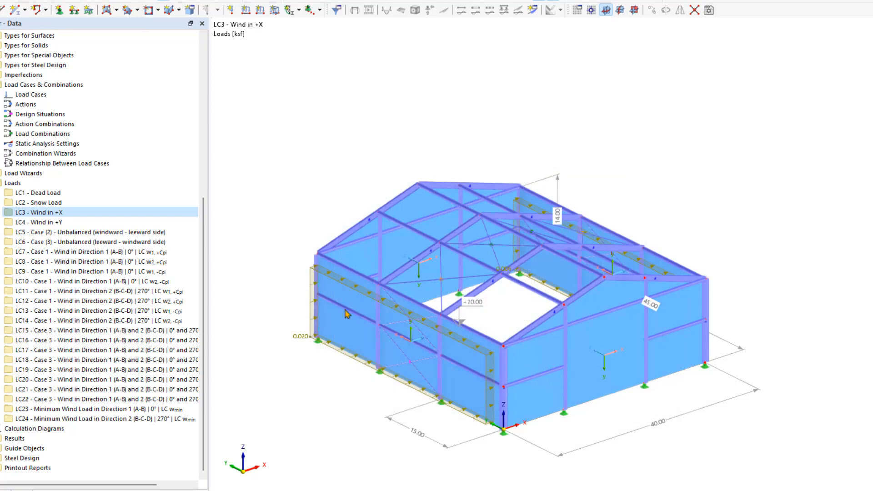
# Add the loads of LC4 - Wind in +Y to the existing load case LC24 - Minimum Wind Load in Direction 2 (B-C-D)
pyautogui.click(62, 222)
pyautogui.rightClick(61, 223)
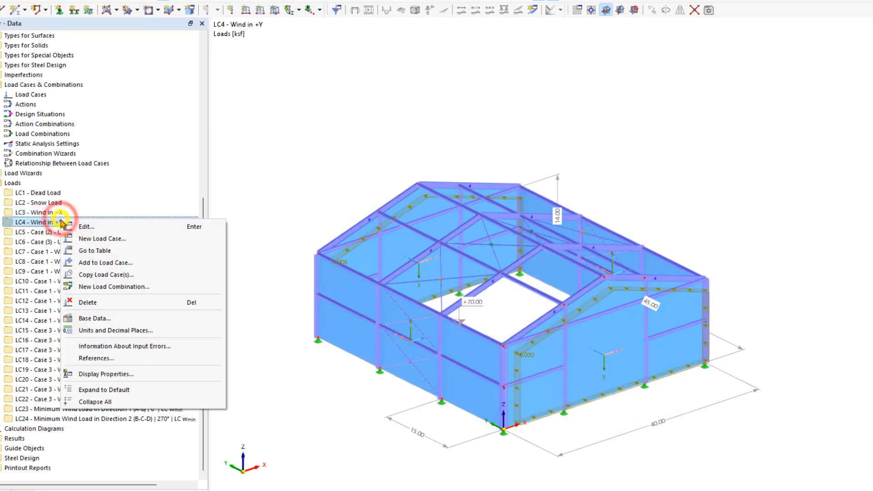
pyautogui.click(106, 262)
pyautogui.click(383, 152)
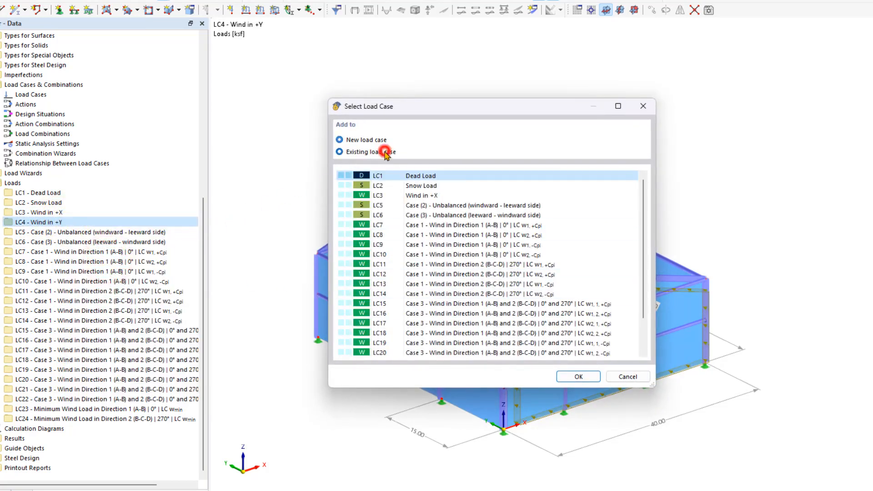
pyautogui.scroll(-2, 374, 232)
pyautogui.click(483, 353)
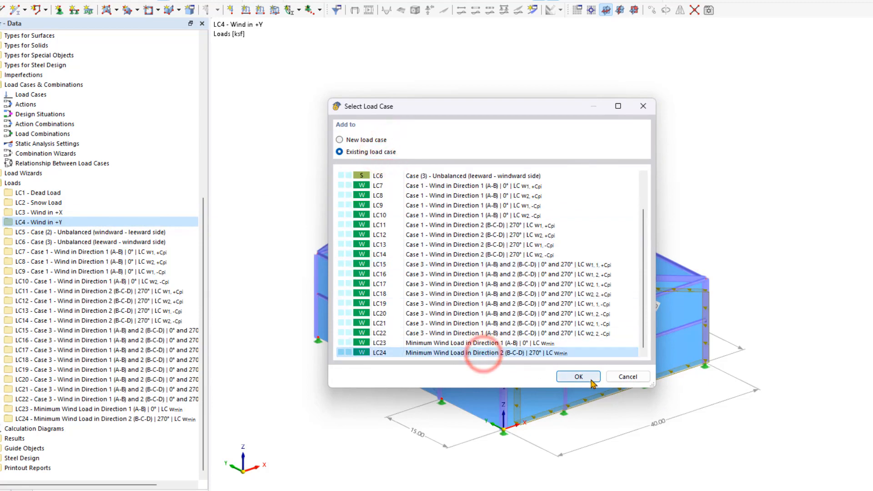
pyautogui.click(592, 381)
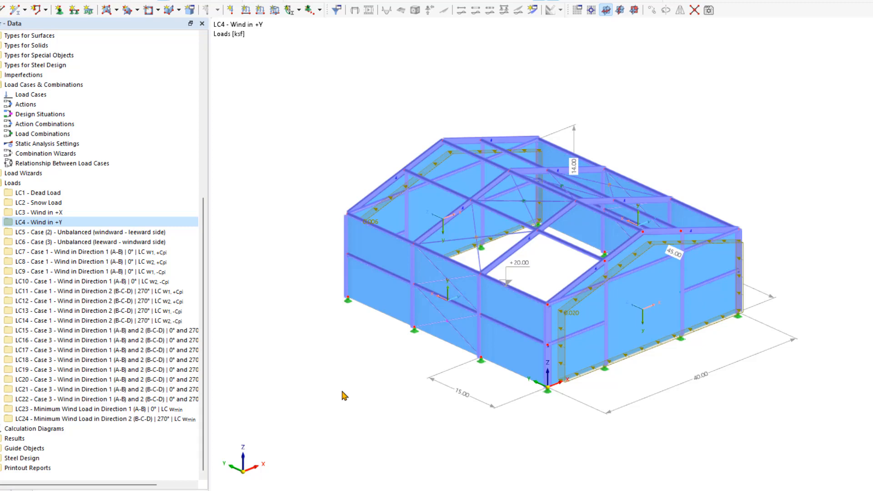
# Display load case LC23 and delete the surface loads on both side walls, keeping the roof load
pyautogui.click(68, 409)
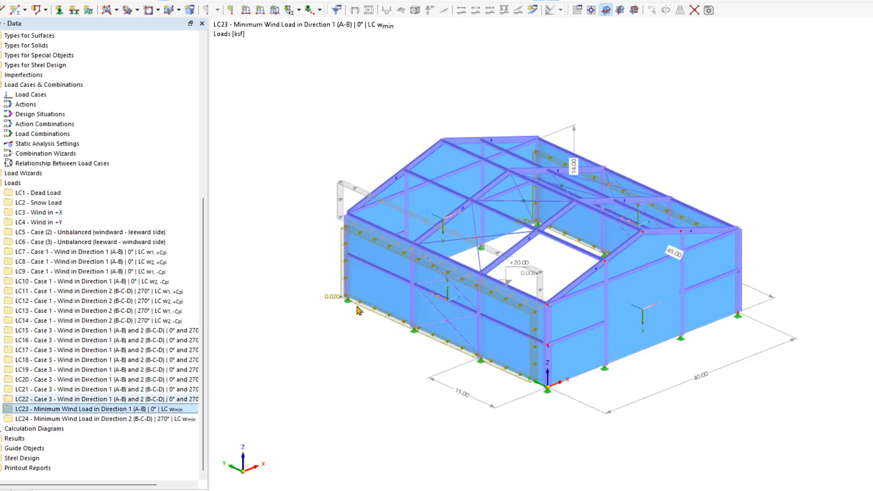
pyautogui.moveTo(357, 310)
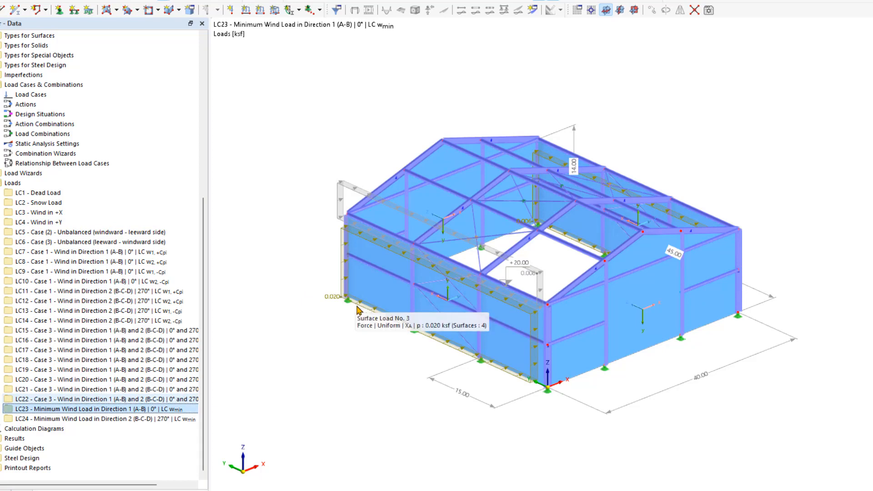
pyautogui.click(356, 301)
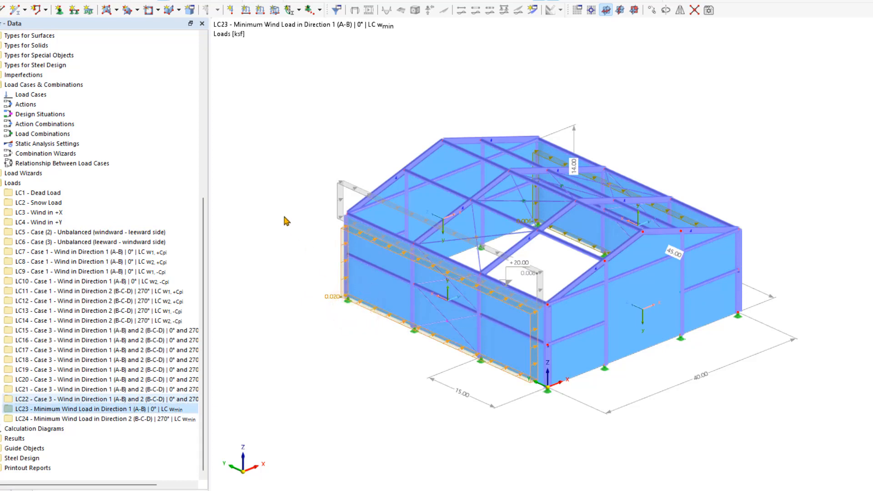
pyautogui.click(286, 221)
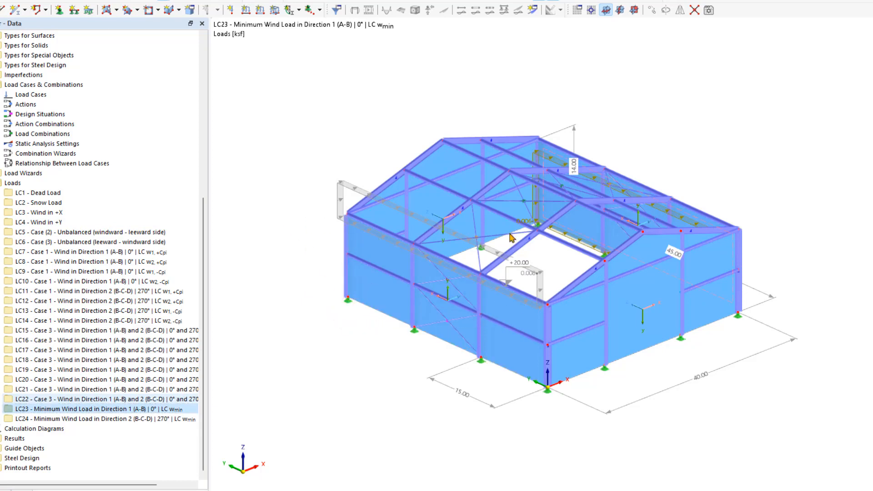
pyautogui.click(575, 240)
pyautogui.click(582, 319)
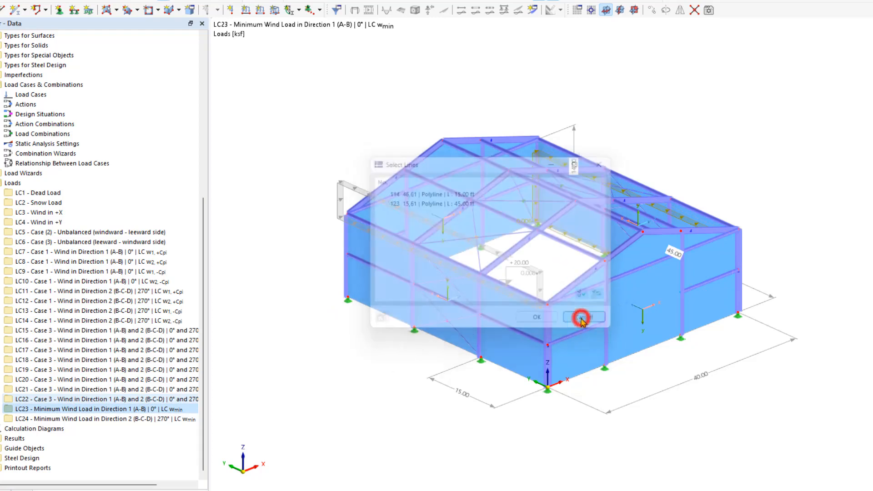
pyautogui.scroll(3, 560, 284)
pyautogui.click(558, 280)
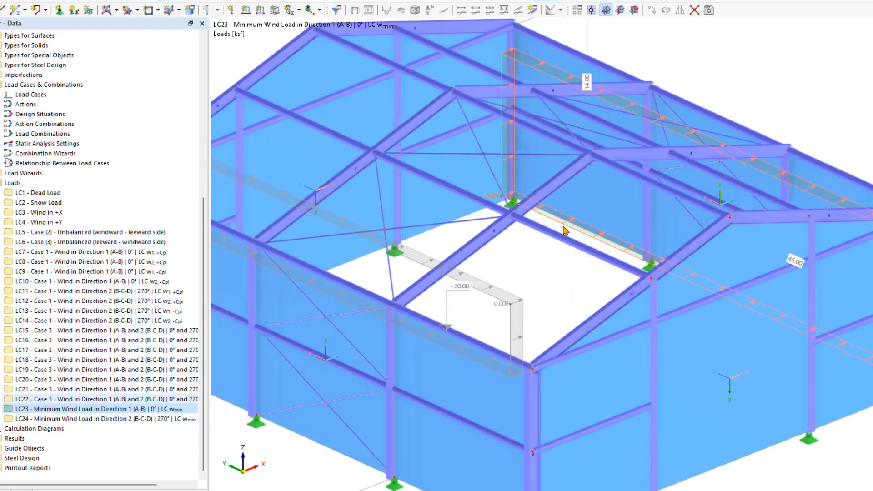
pyautogui.click(563, 227)
pyautogui.press('Escape')
pyautogui.scroll(-4, 565, 228)
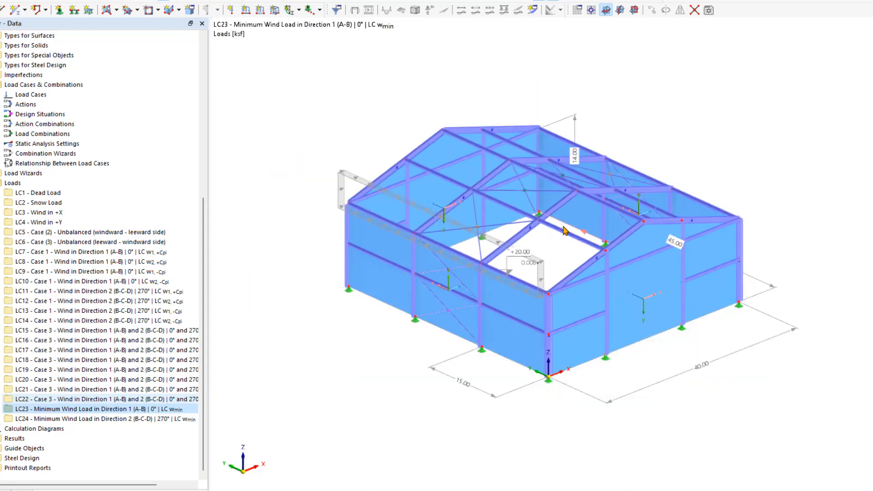
# Display load case LC24 and delete the surface loads on both gable walls
pyautogui.click(133, 420)
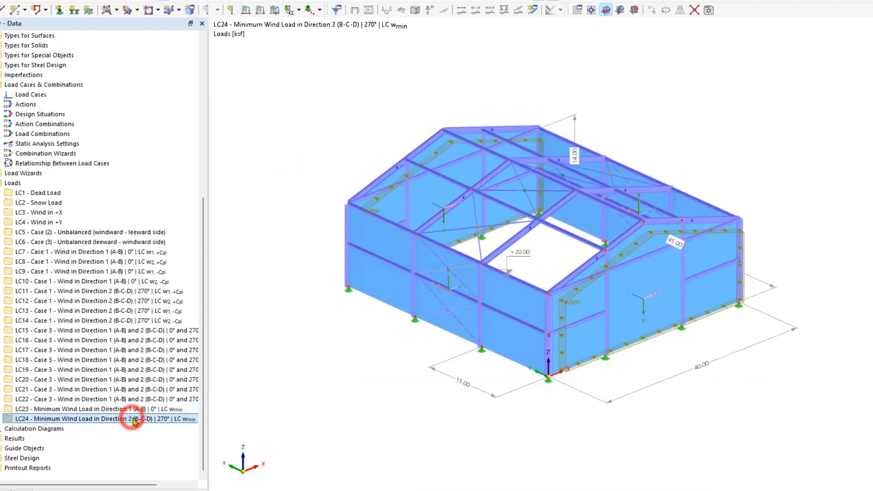
pyautogui.click(567, 360)
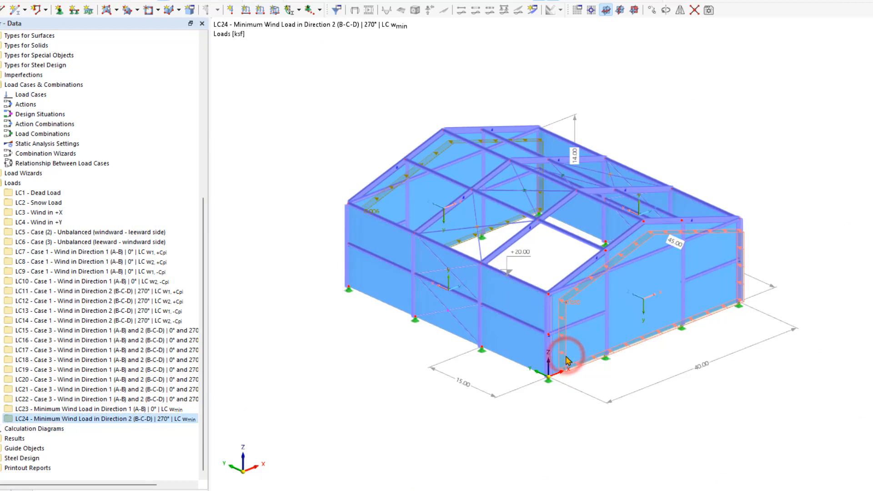
pyautogui.click(378, 202)
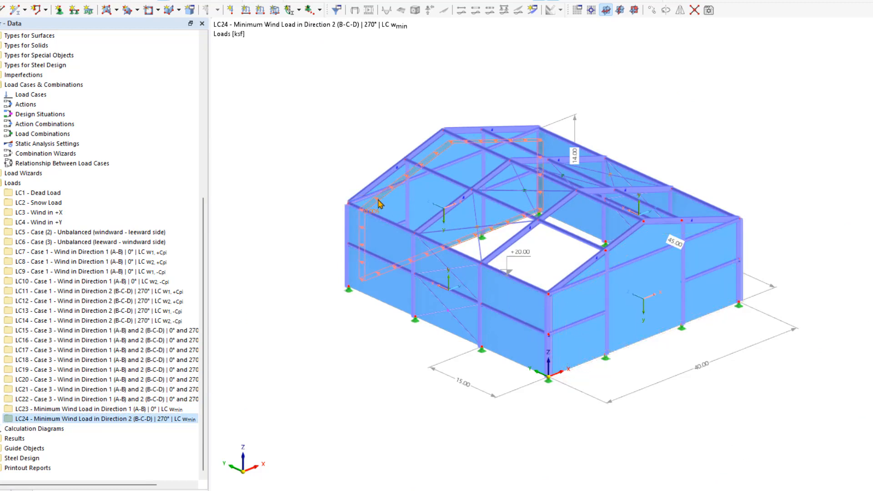
pyautogui.press('Delete')
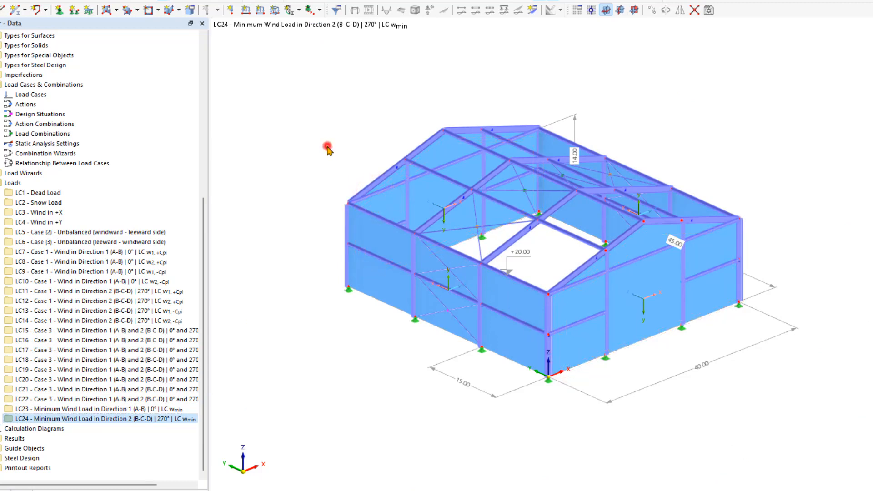
pyautogui.click(327, 148)
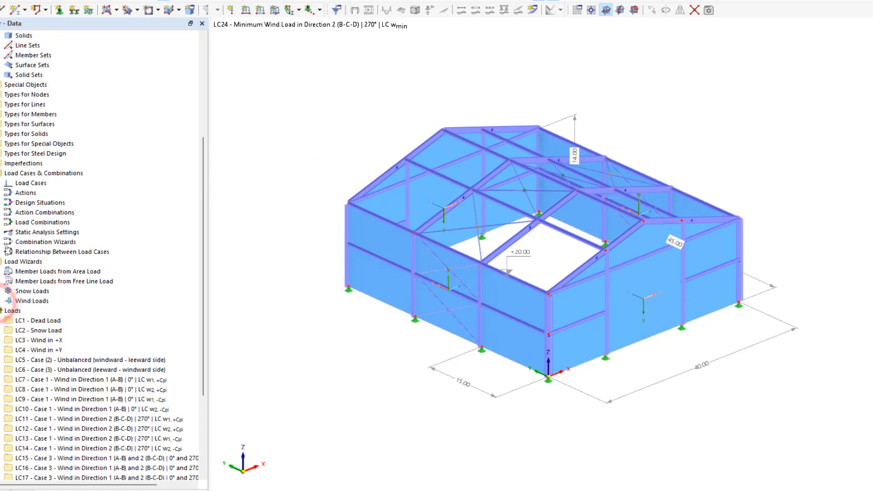
# Open the existing duopitch roof wind load wizard for editing and change its type to Vertical walls with duopitch roof
pyautogui.click(20, 275)
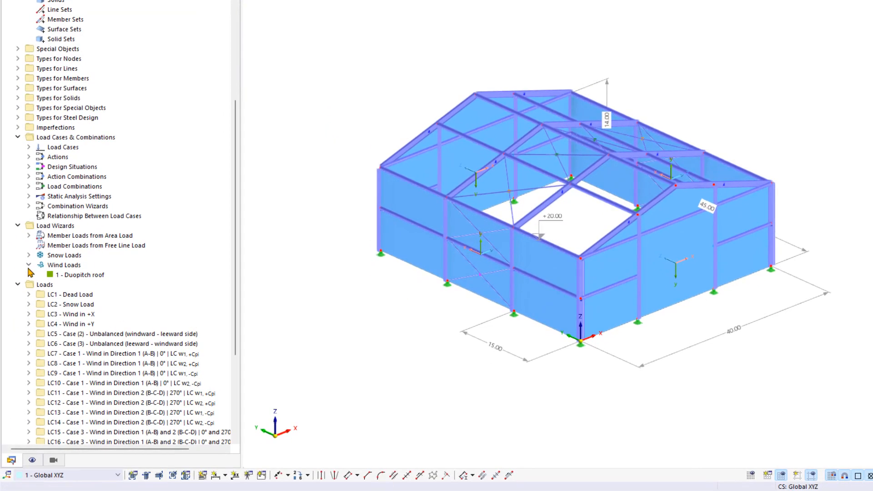
pyautogui.click(87, 276)
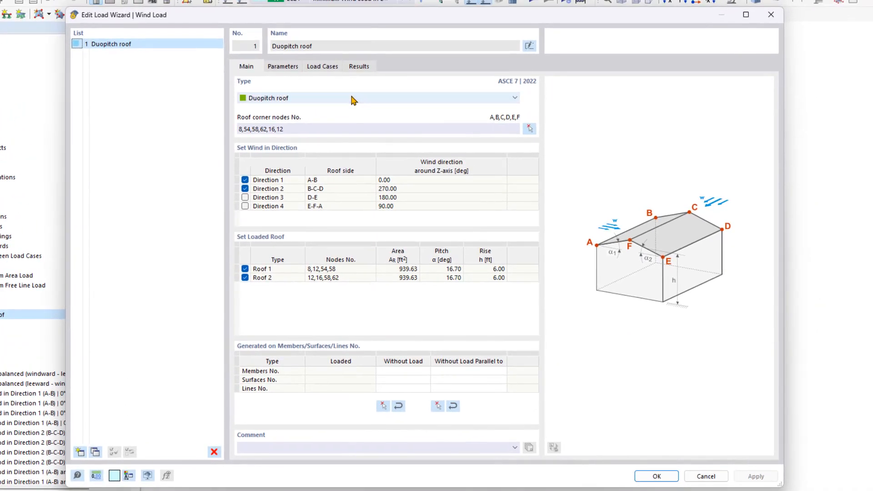
pyautogui.click(353, 98)
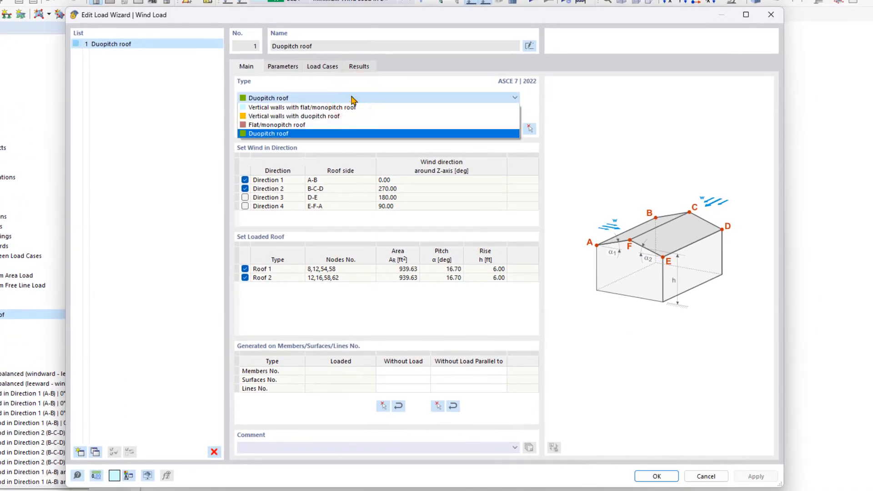
pyautogui.click(334, 116)
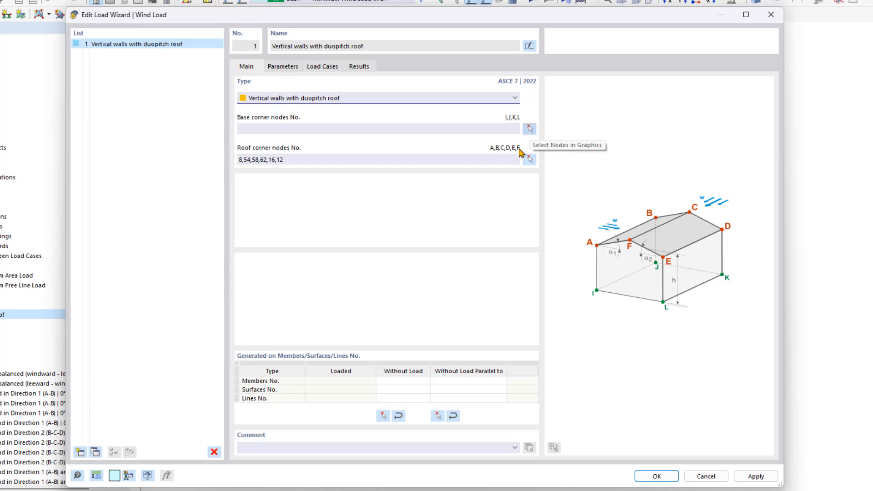
# Define the wizard's base corner nodes as 7, 53, 61 and 15 by picking the building's four base corners in the model
pyautogui.click(530, 129)
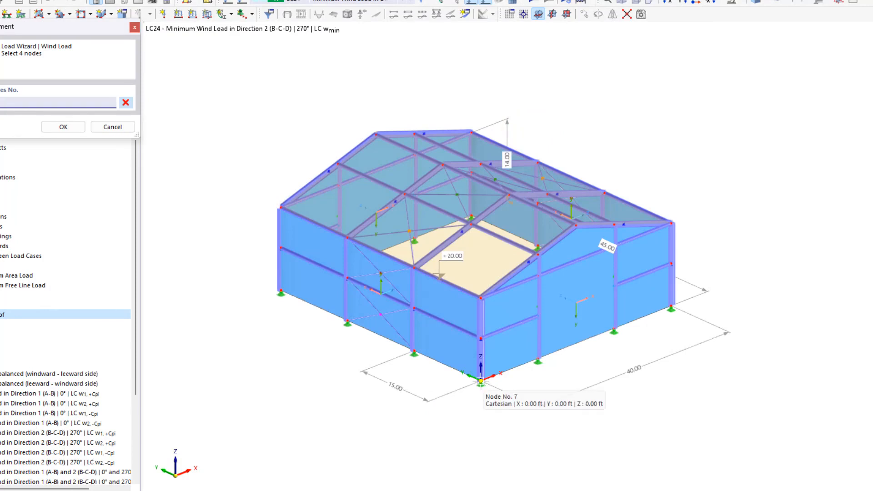
pyautogui.click(480, 381)
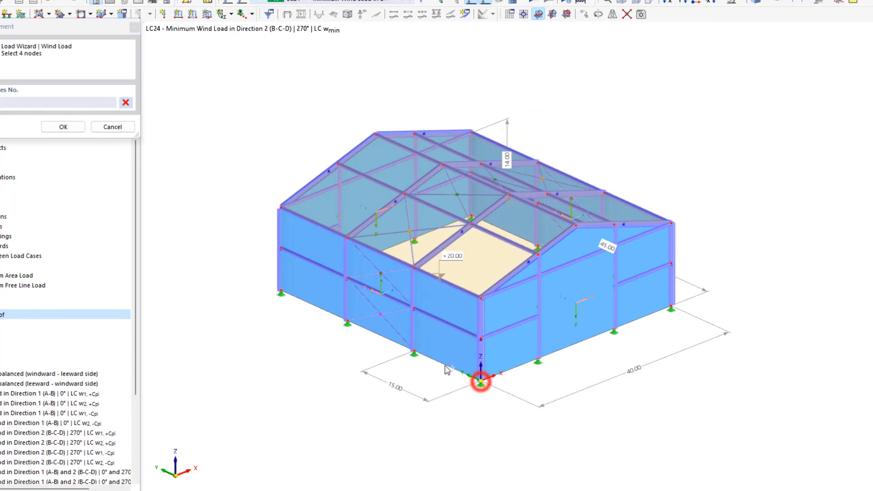
pyautogui.click(280, 290)
pyautogui.click(471, 215)
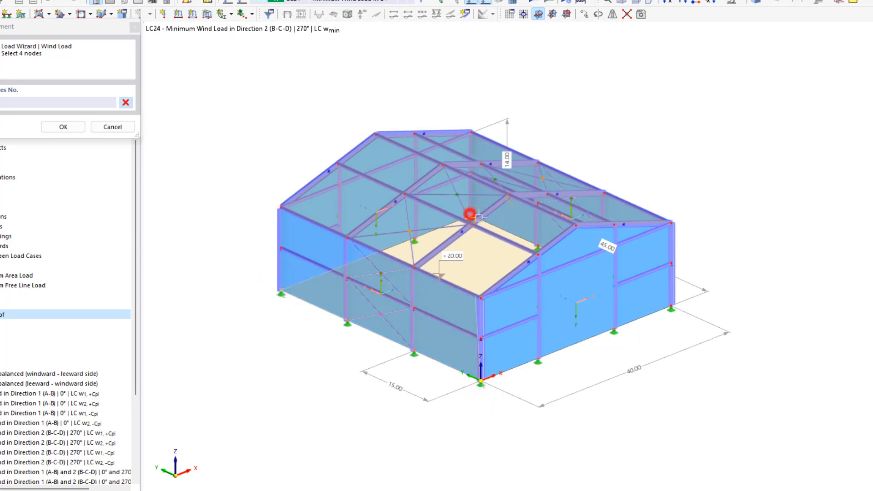
pyautogui.click(672, 308)
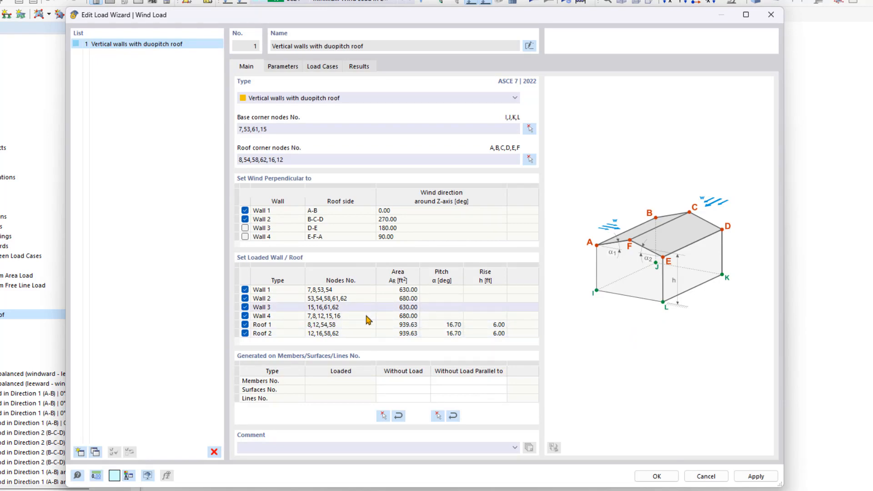
# Clear both minimum wind loads' load case assignments in the wizard, re-enable them, generate new load cases and confirm the wizard
pyautogui.click(284, 67)
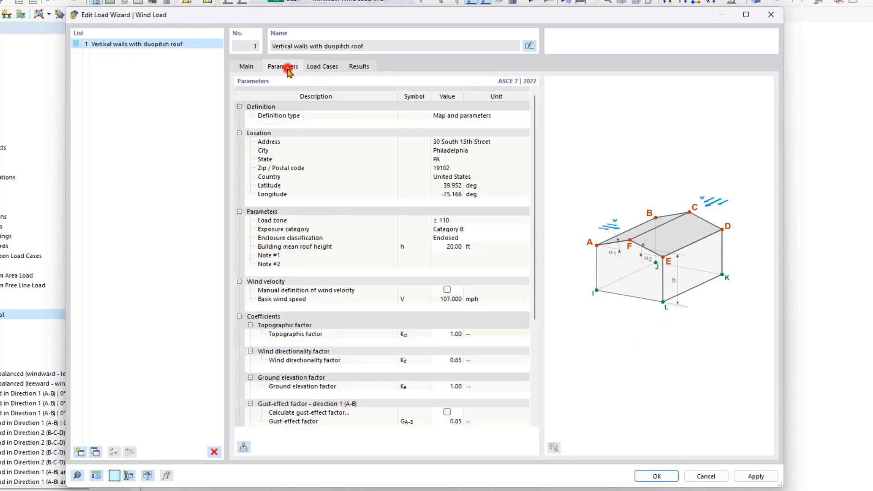
pyautogui.click(320, 69)
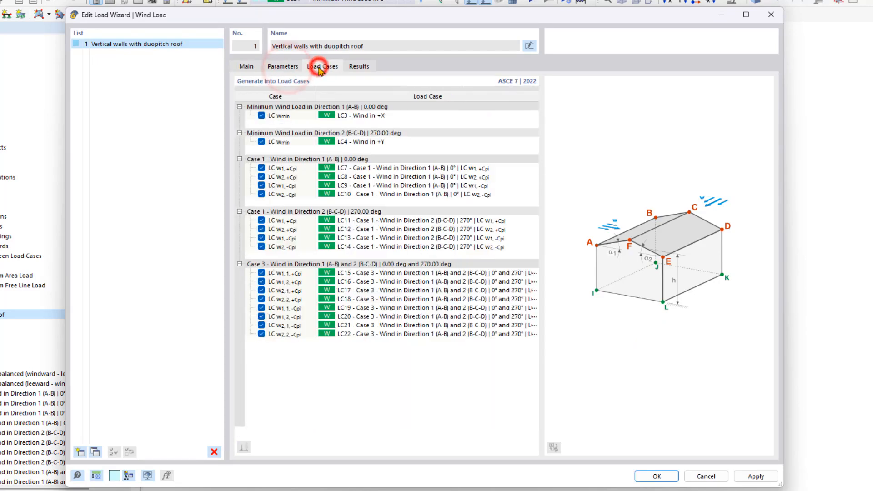
pyautogui.click(262, 116)
pyautogui.click(262, 142)
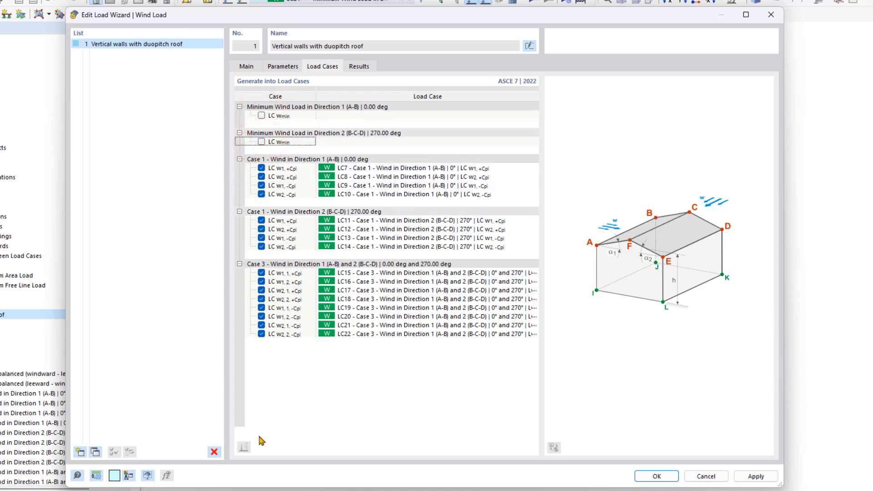
pyautogui.click(261, 142)
pyautogui.click(262, 115)
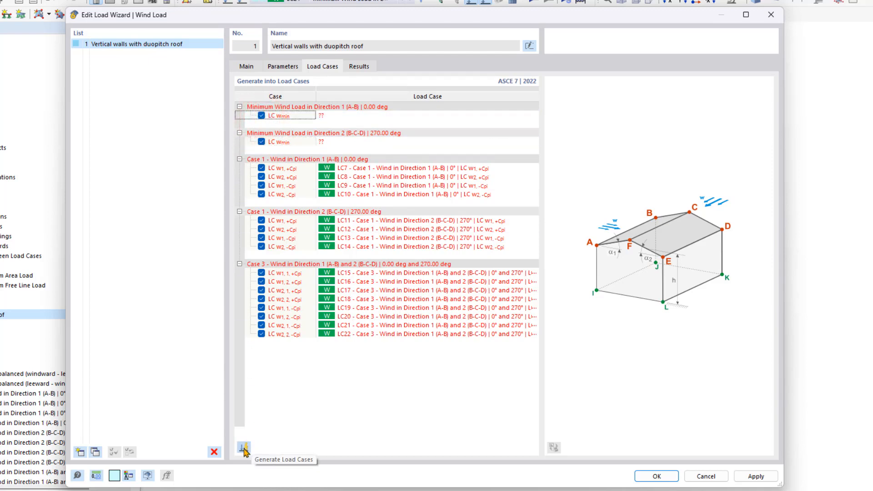
pyautogui.click(244, 448)
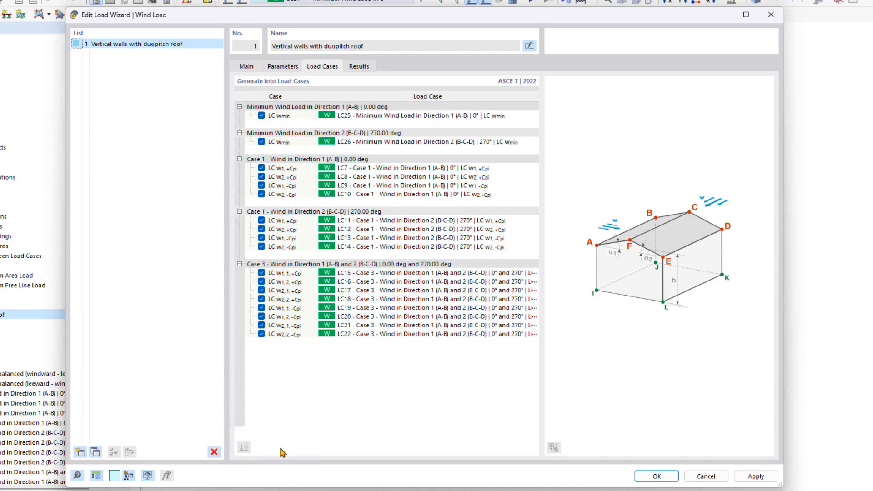
pyautogui.click(651, 475)
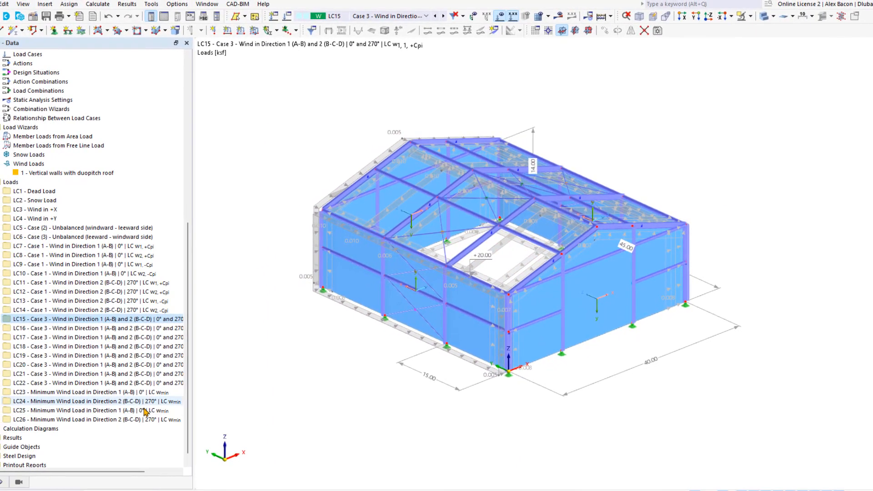
# Delete the old minimum wind load cases LC23 and LC24
pyautogui.click(83, 393)
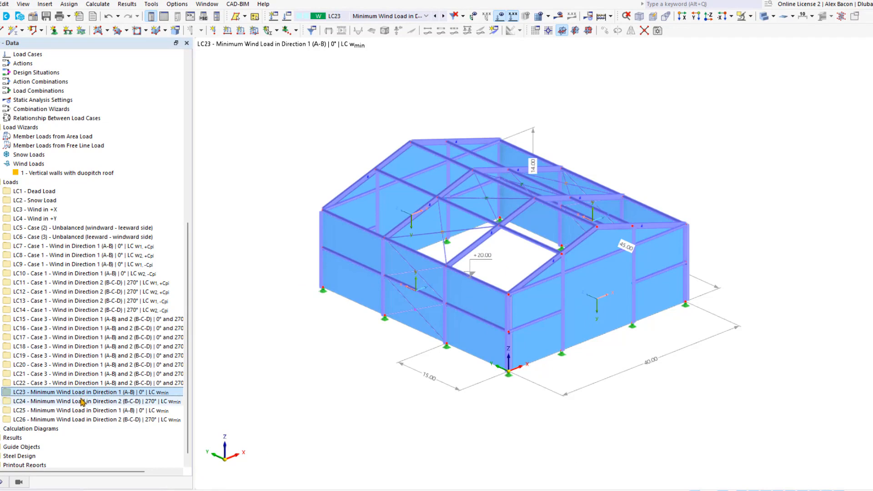
pyautogui.click(79, 401)
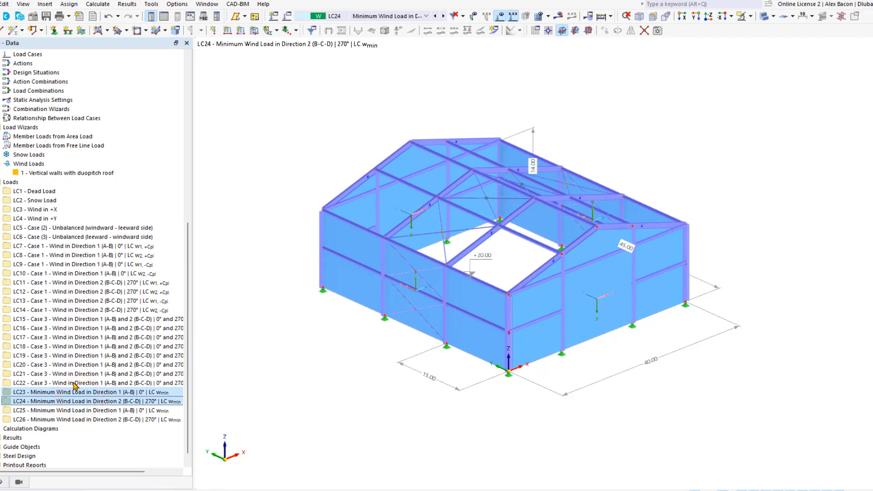
pyautogui.press('Delete')
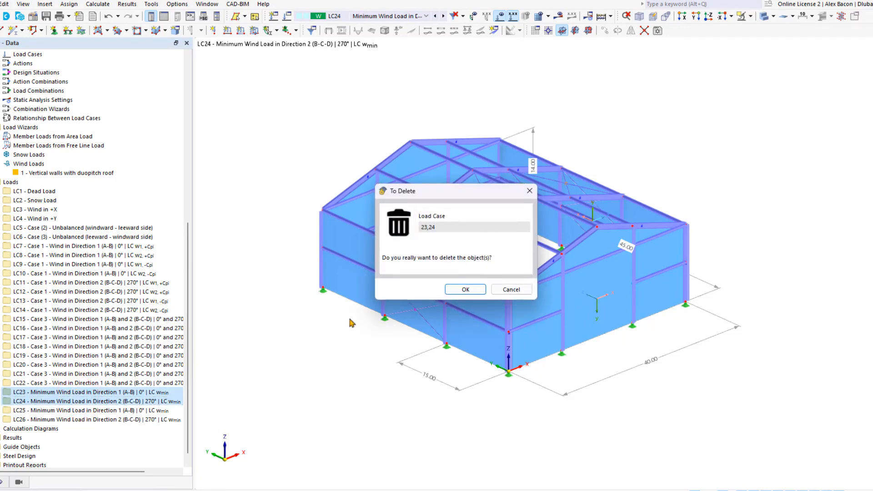
pyautogui.click(468, 291)
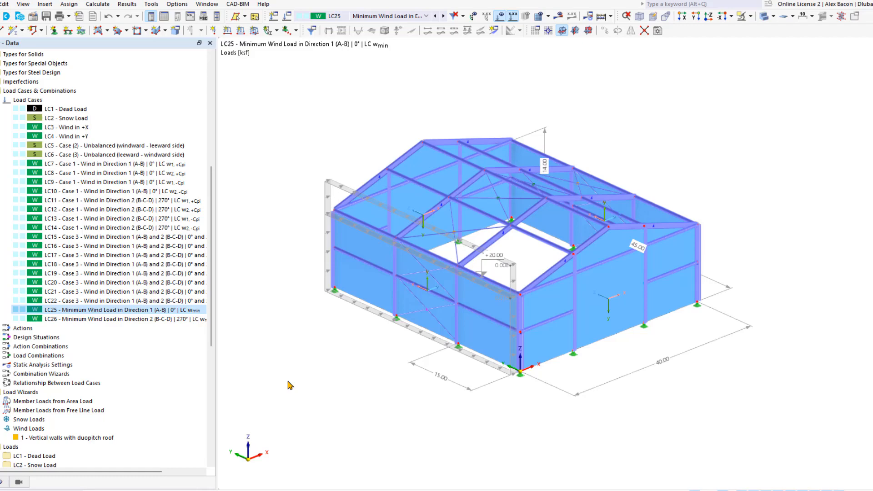
# Set the colors of the rendered members to follow the Member Type property
pyautogui.click(3, 482)
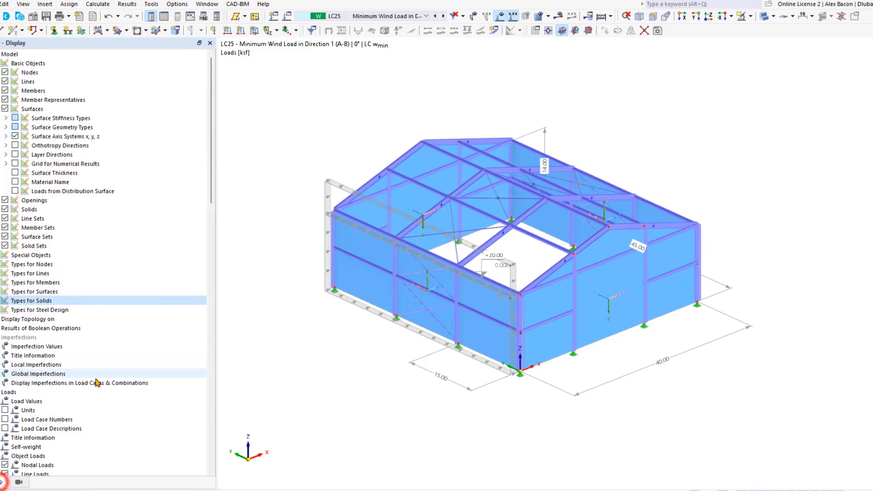
pyautogui.scroll(-10, 97, 383)
pyautogui.scroll(-12, 97, 383)
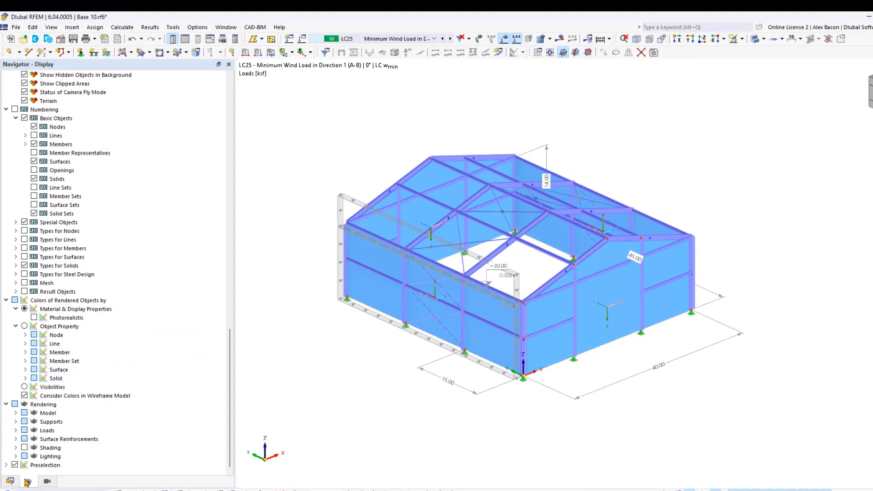
pyautogui.click(25, 352)
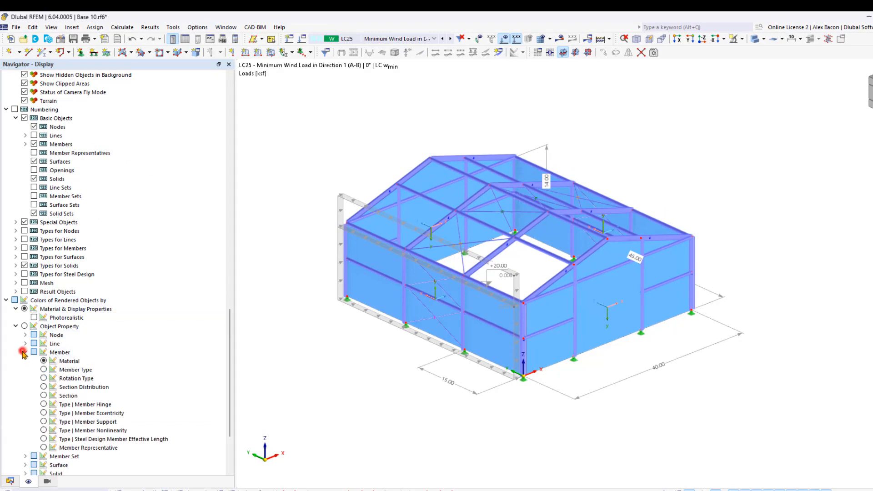
pyautogui.click(43, 369)
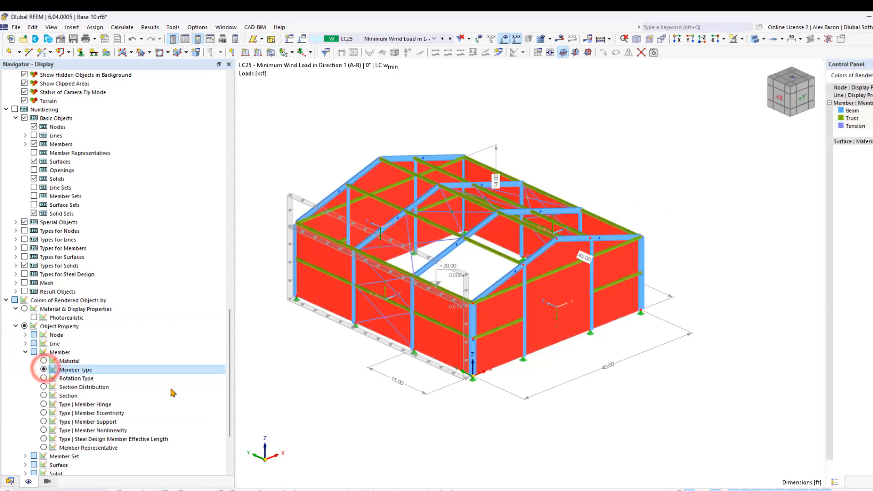
pyautogui.click(356, 420)
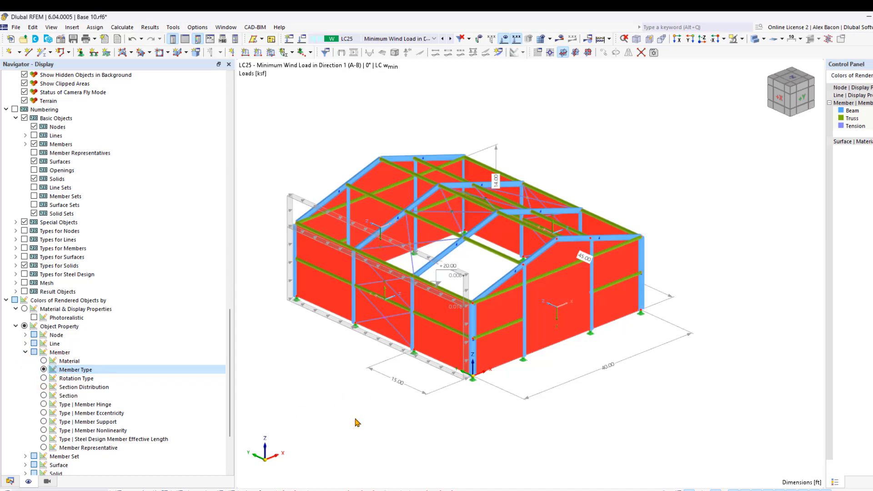
# Switch the model to transparent rendering and examine the tension members in the bracing
pyautogui.click(753, 39)
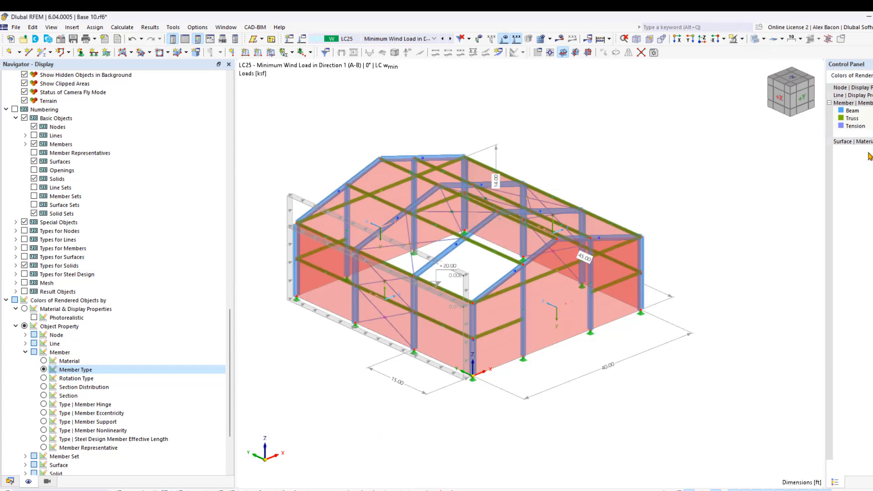
pyautogui.click(853, 127)
pyautogui.click(849, 123)
pyautogui.scroll(3, 610, 196)
pyautogui.keyDown('ctrl'); pyautogui.moveTo(610, 195); pyautogui.dragTo(468, 240, button='middle'); pyautogui.keyUp('ctrl')
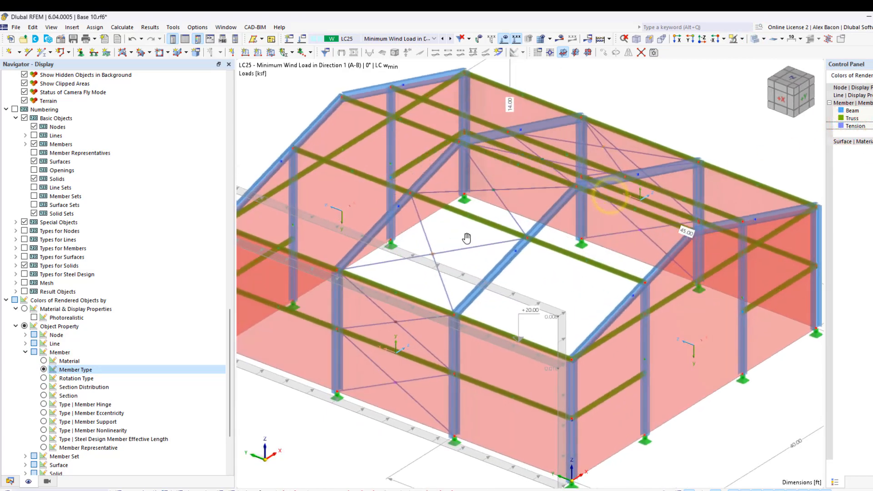
pyautogui.moveTo(468, 243)
pyautogui.scroll(-3, 376, 448)
pyautogui.moveTo(376, 448); pyautogui.dragTo(386, 399, button='middle')
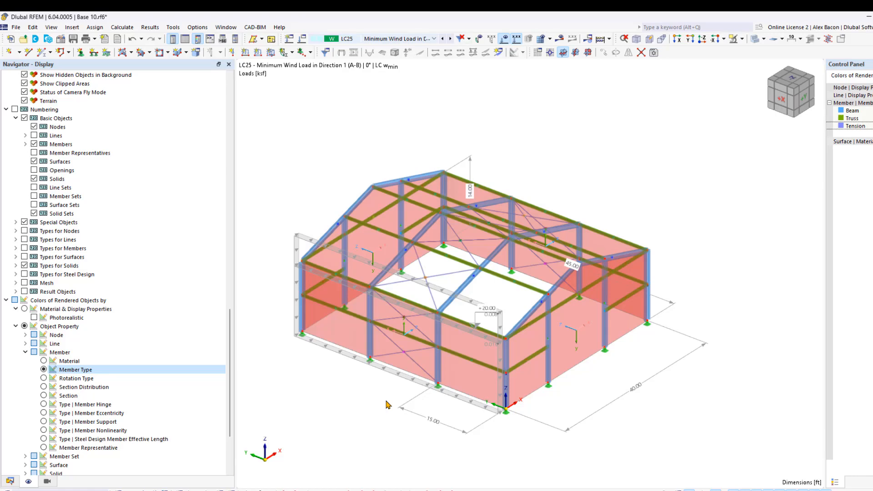
# Examine the basic and reactivation settings of static analysis SA1, including both exceptional handling options for failing members, without keeping changes
pyautogui.click(10, 481)
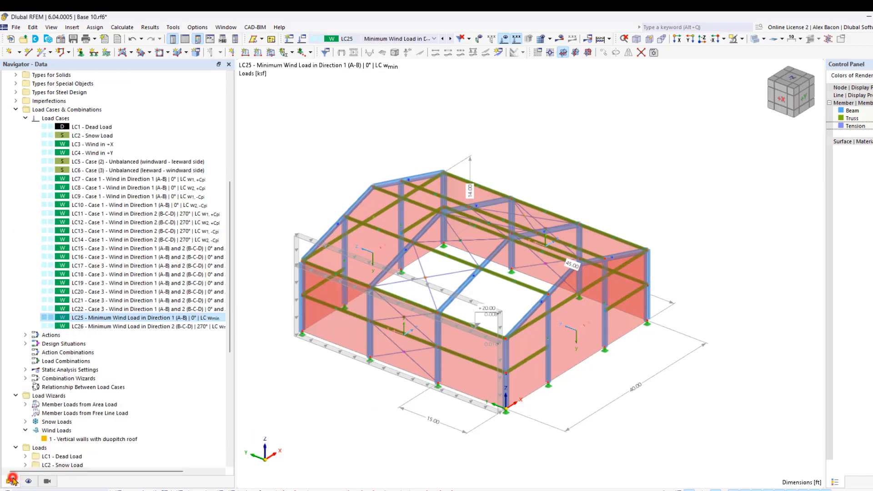
pyautogui.scroll(-7, 103, 389)
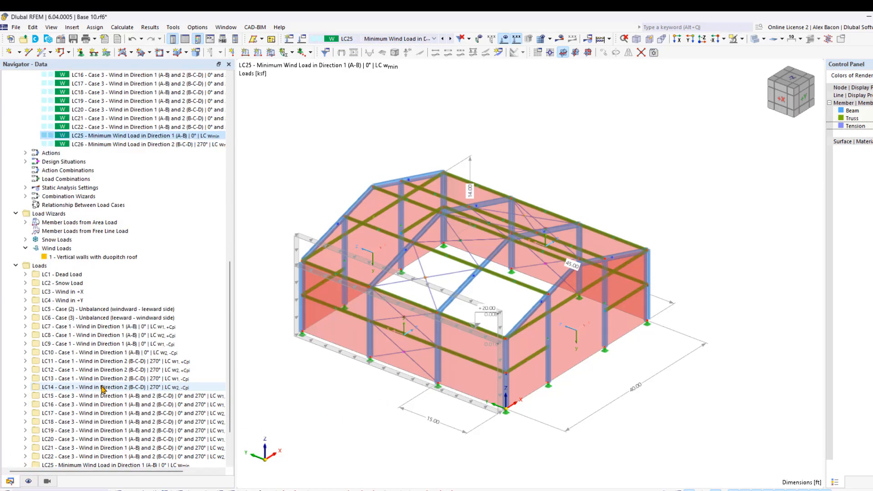
pyautogui.scroll(6, 103, 373)
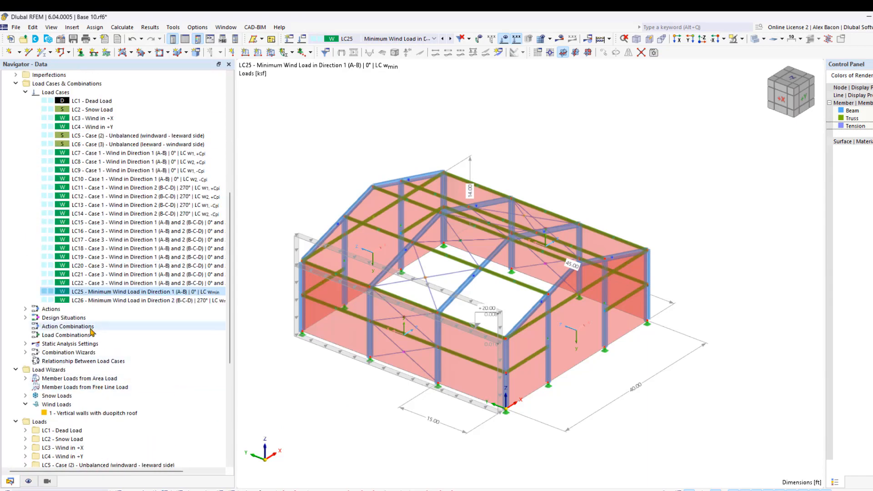
pyautogui.rightClick(97, 344)
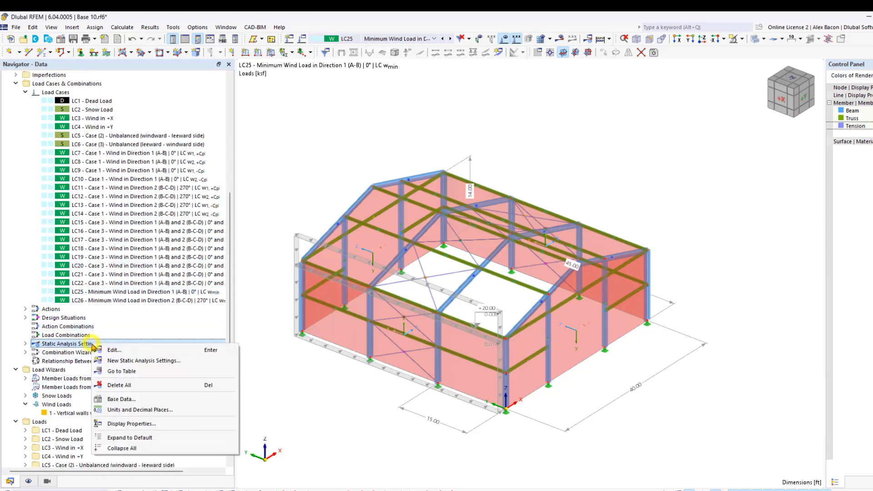
pyautogui.click(104, 348)
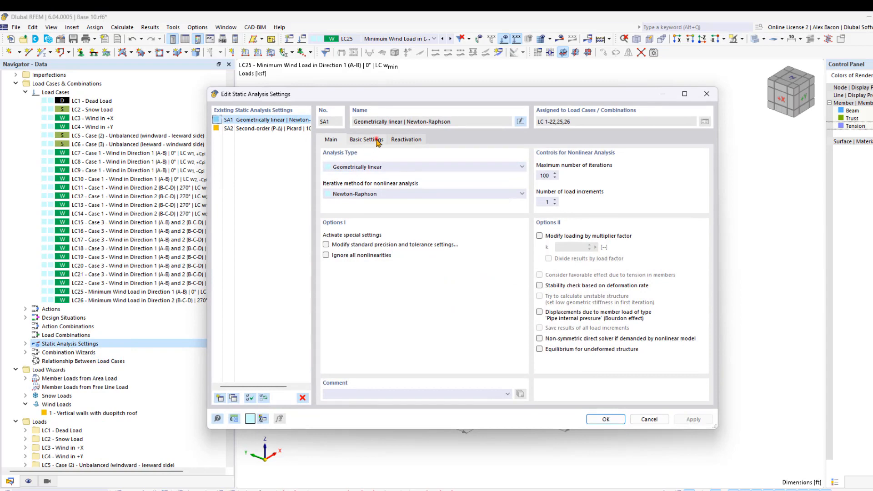
pyautogui.click(376, 141)
pyautogui.click(397, 140)
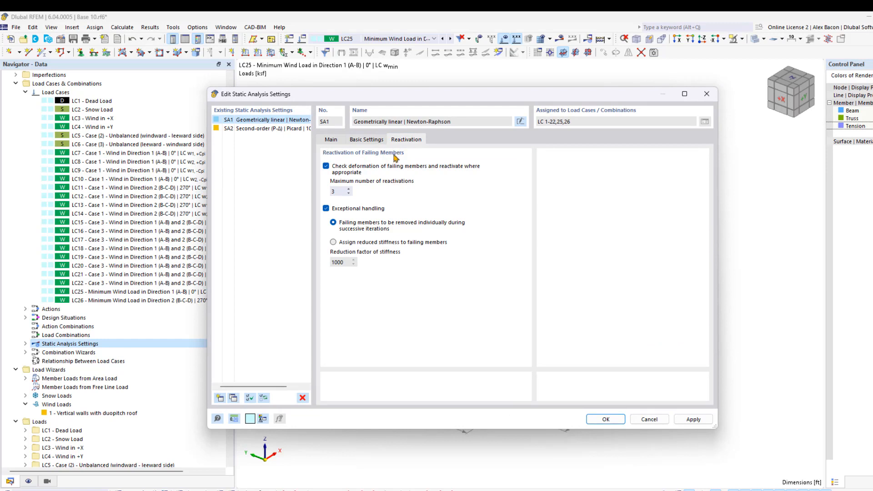
pyautogui.click(379, 244)
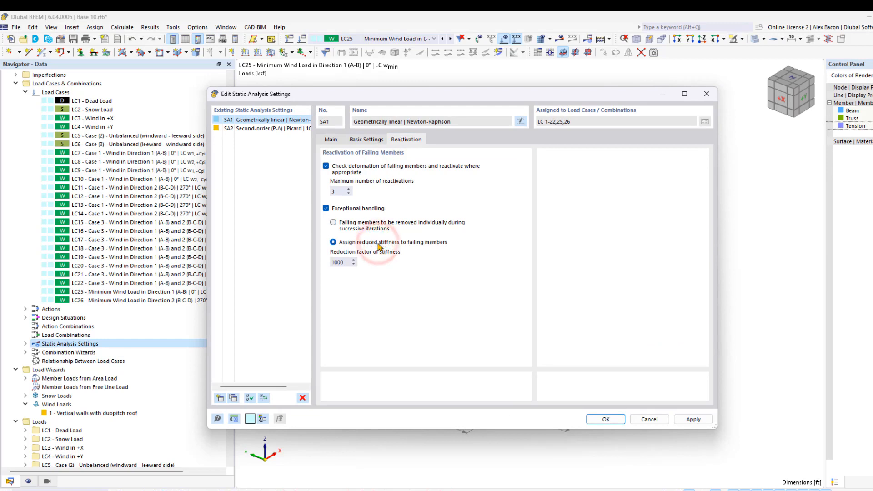
pyautogui.click(367, 224)
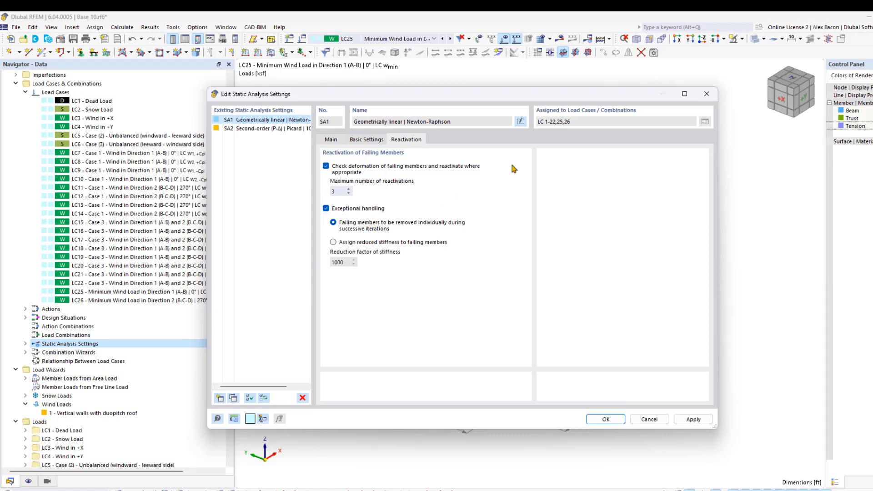
pyautogui.click(705, 93)
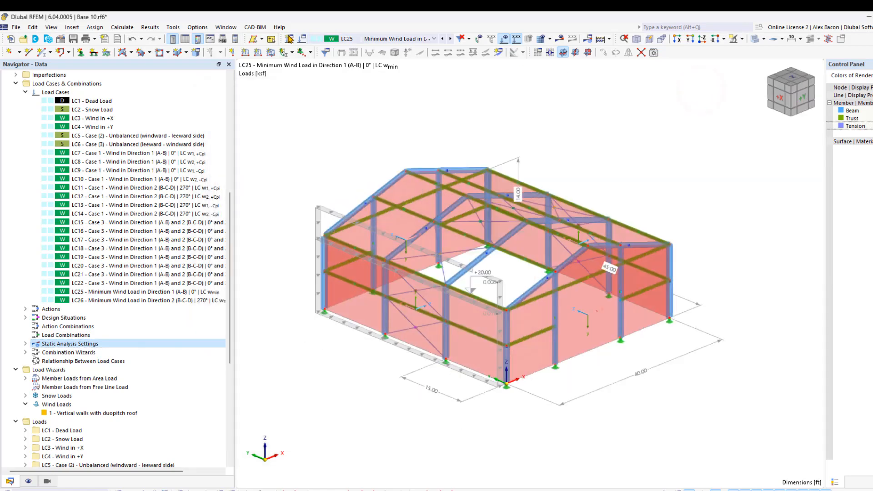
# Create a new load case with the action category Self-straining force, permanent
pyautogui.click(289, 38)
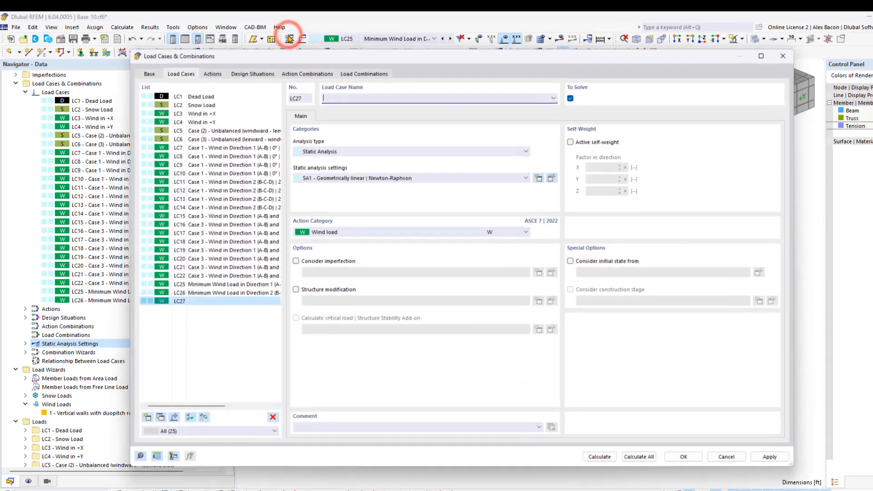
pyautogui.click(371, 233)
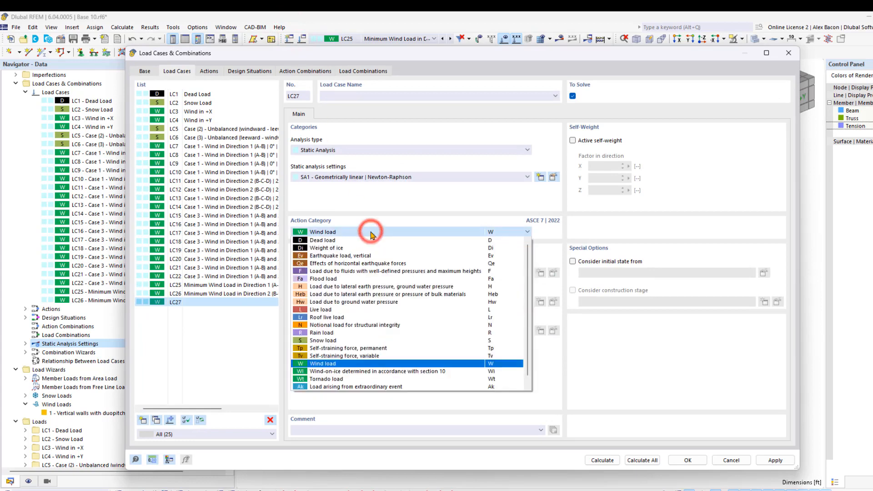
pyautogui.click(369, 348)
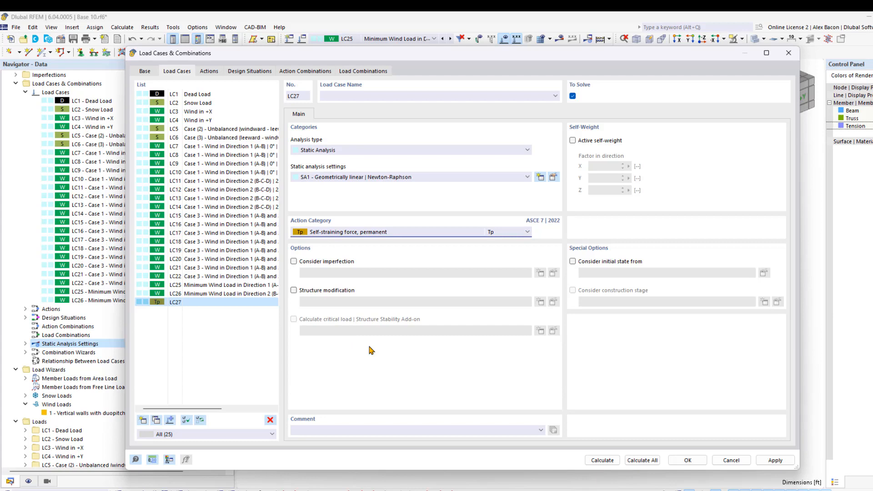
pyautogui.click(682, 459)
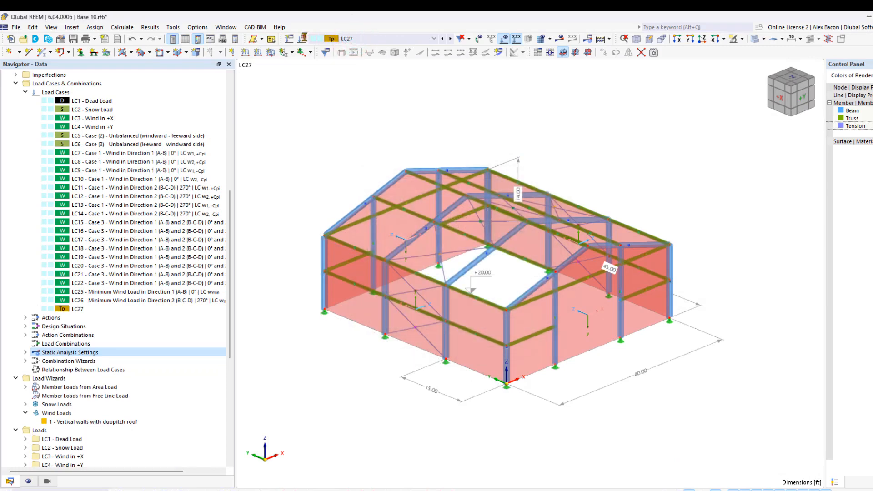
# Name the new self-straining load case Prestress
pyautogui.click(303, 37)
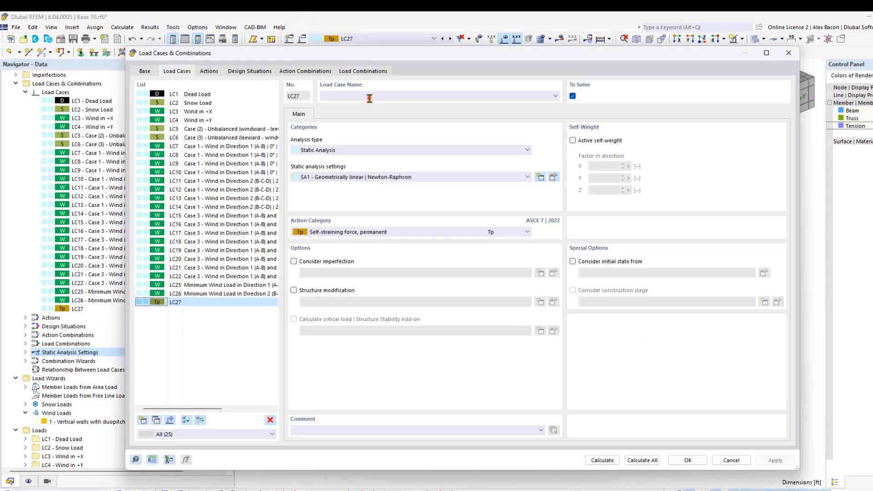
pyautogui.click(364, 96)
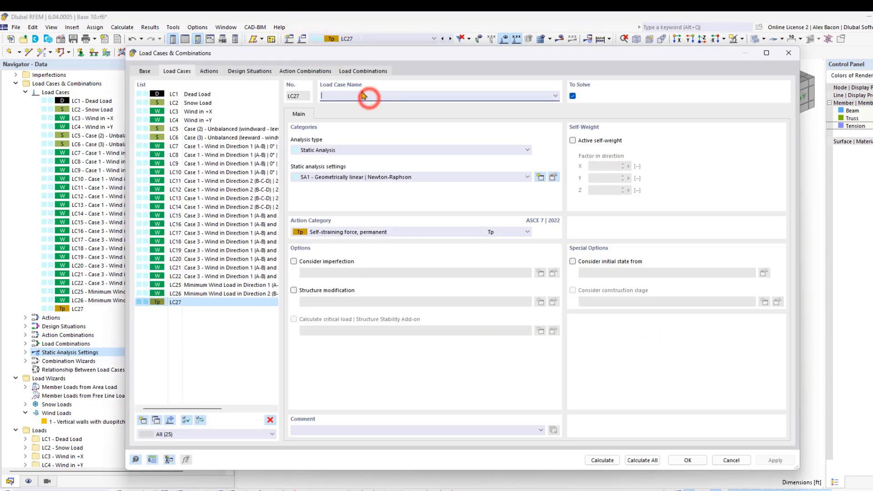
pyautogui.write('Prest')
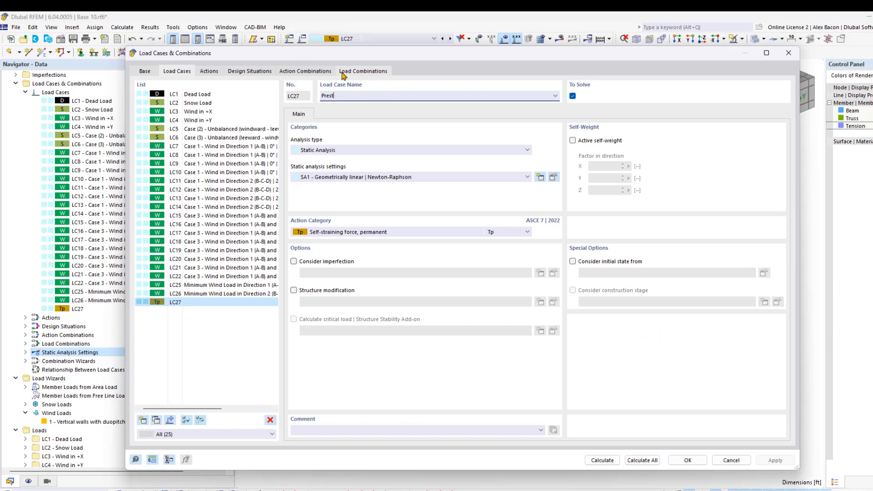
pyautogui.write('ress')
pyautogui.click(687, 461)
pyautogui.click(377, 391)
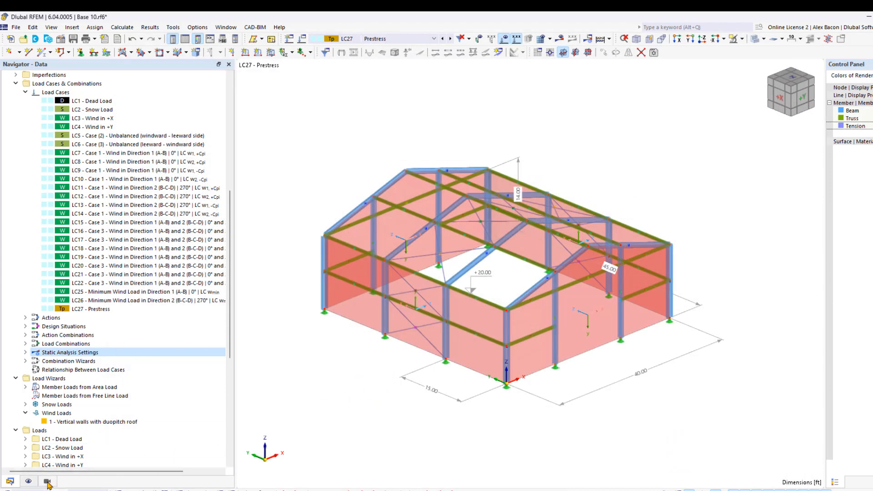
# Activate visibility mode with members grouped by type instead of material, displaying only the Tension members
pyautogui.click(47, 481)
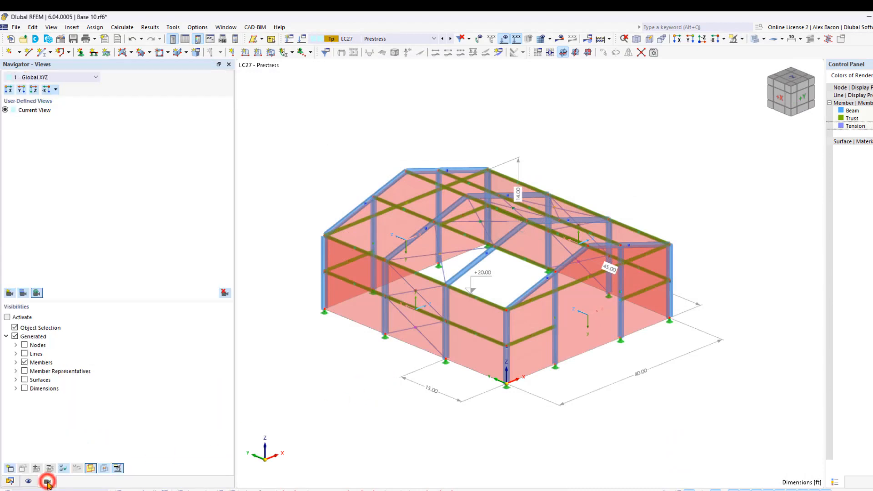
pyautogui.click(7, 318)
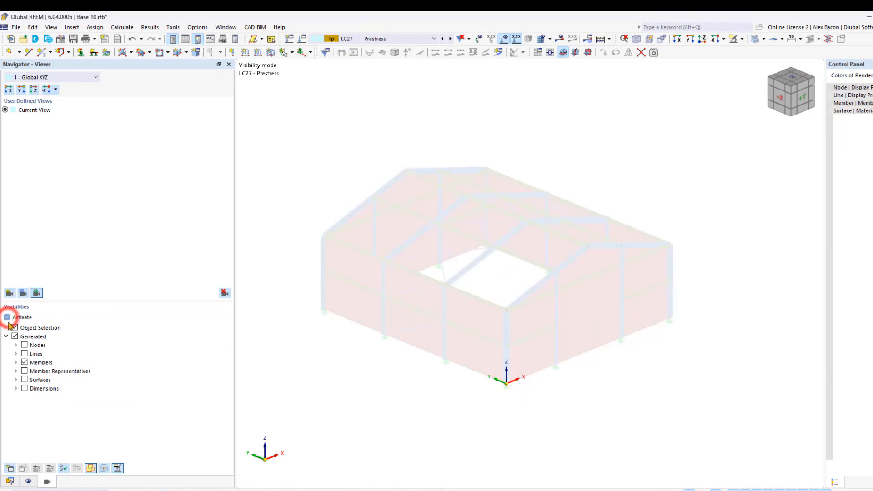
pyautogui.click(15, 363)
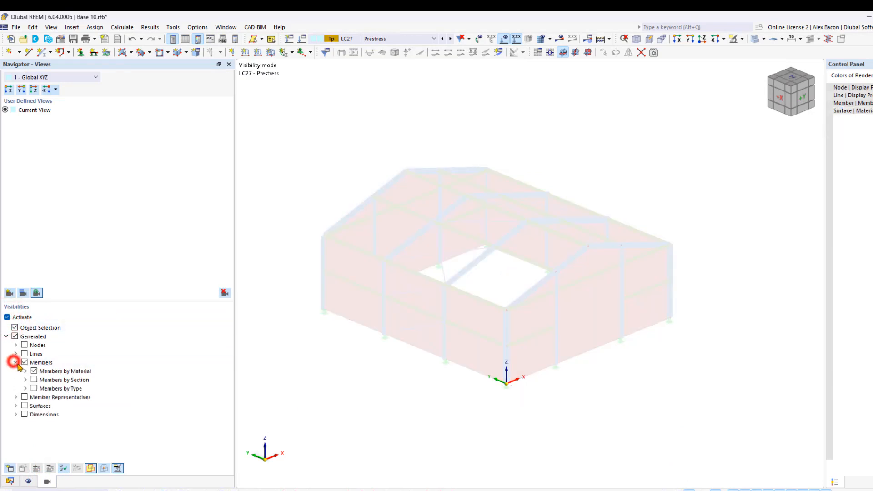
pyautogui.click(34, 371)
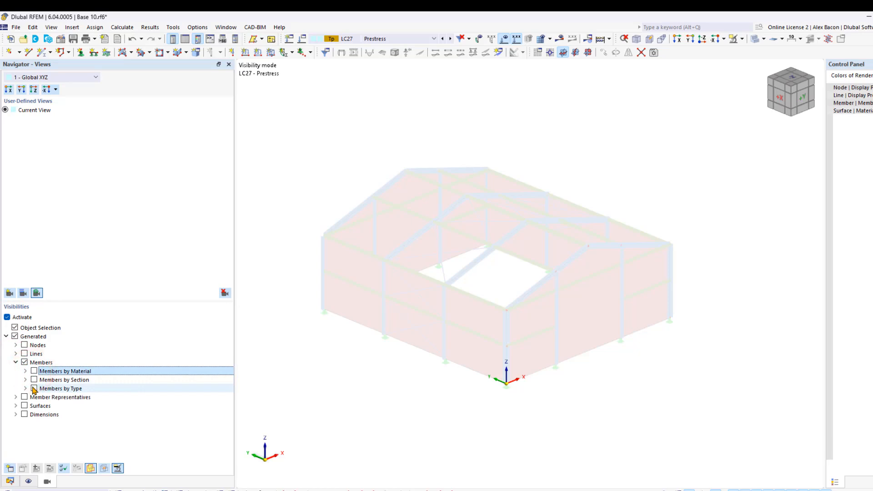
pyautogui.click(34, 389)
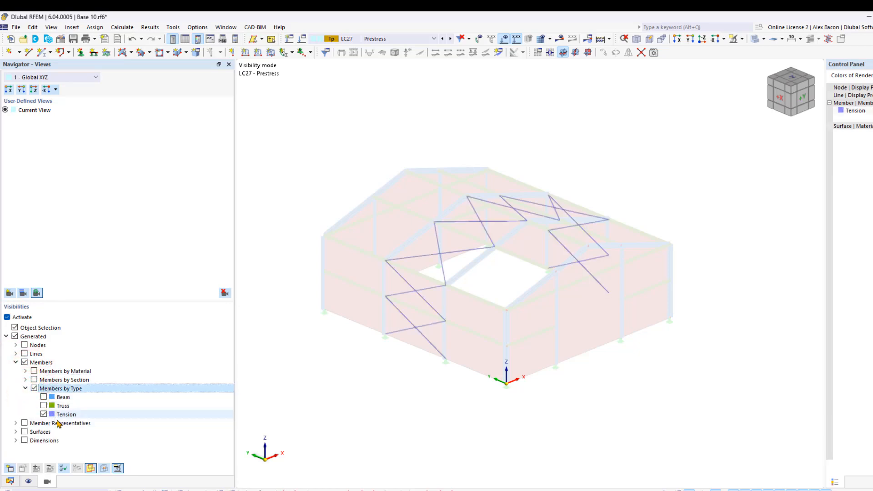
pyautogui.click(389, 404)
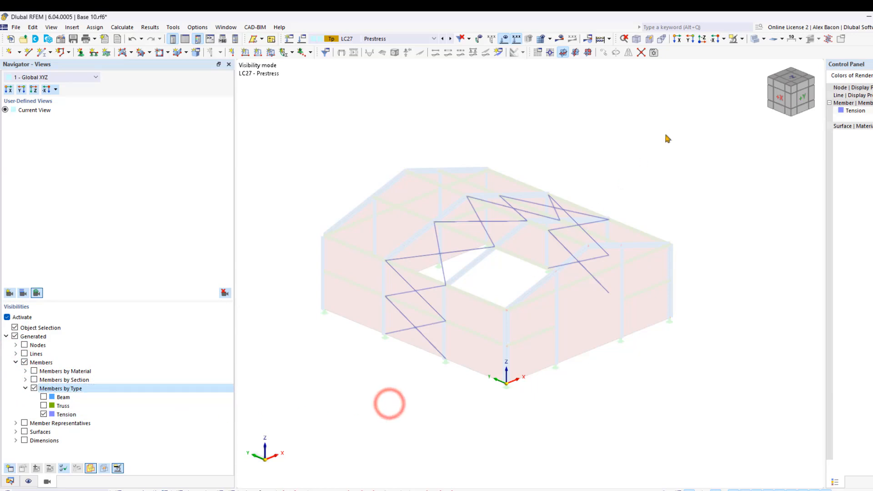
# Apply an Axial Displacement member load of 0.5 in to all tension bracing members in load case LC27 - Prestress
pyautogui.moveTo(671, 129); pyautogui.dragTo(306, 445)
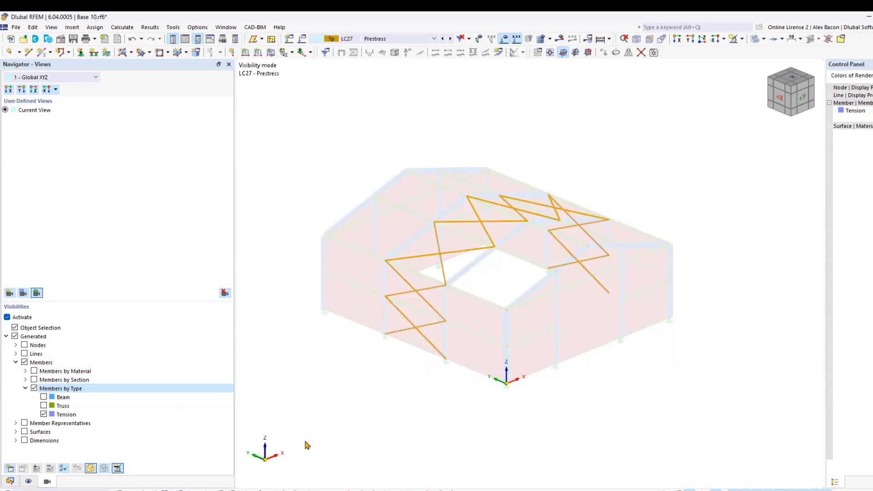
pyautogui.click(257, 54)
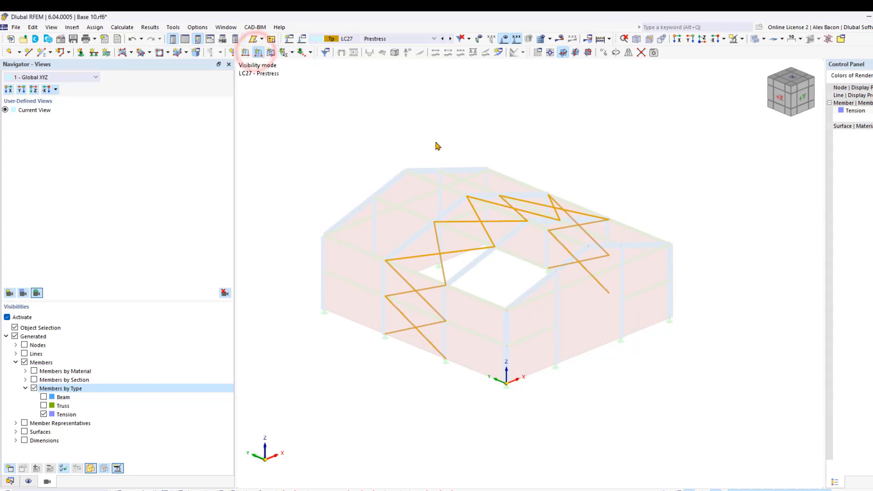
pyautogui.click(272, 173)
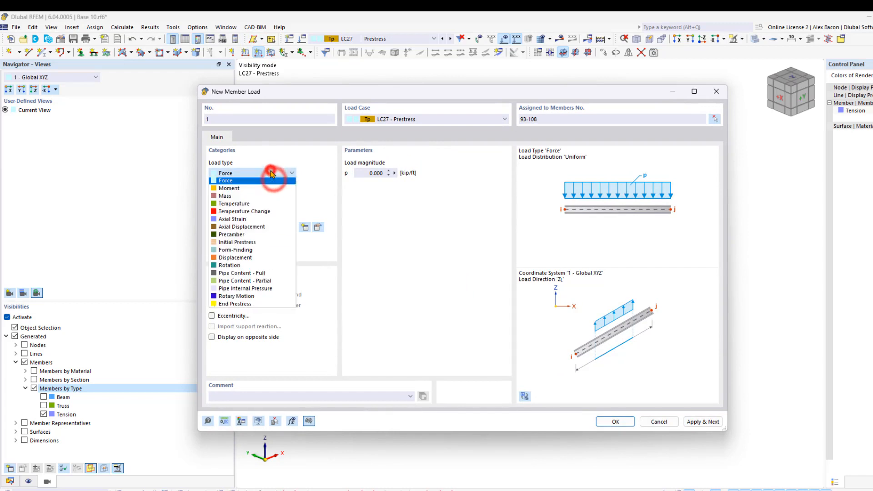
pyautogui.click(255, 227)
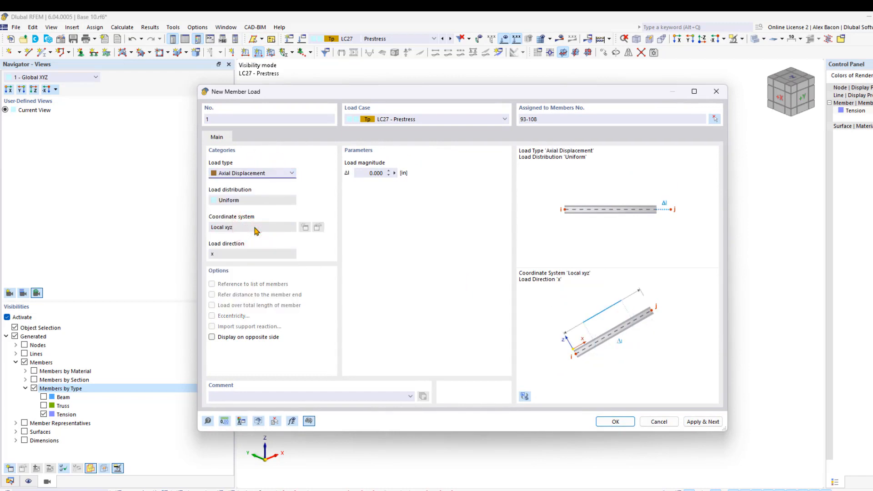
pyautogui.click(367, 173)
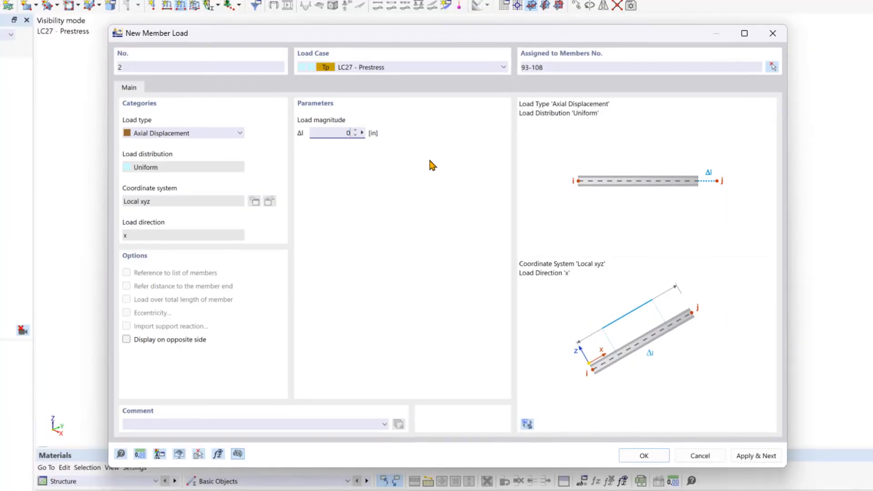
pyautogui.write('0.5')
pyautogui.click(644, 456)
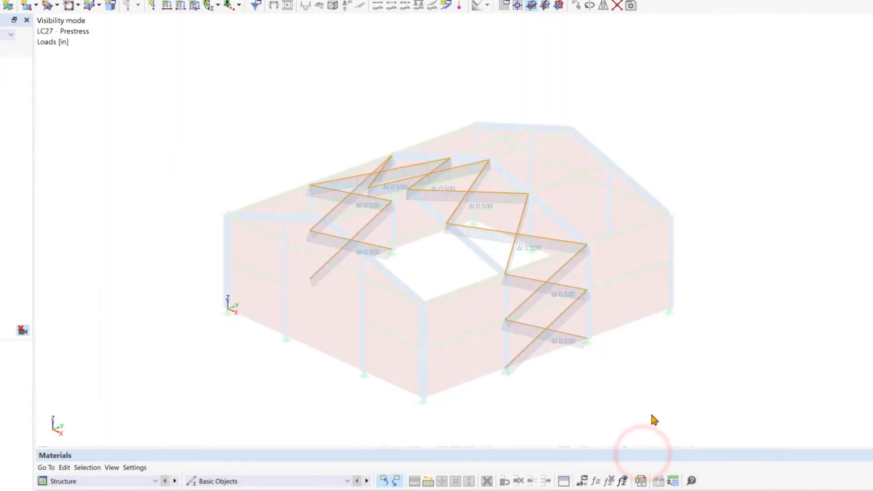
pyautogui.click(654, 403)
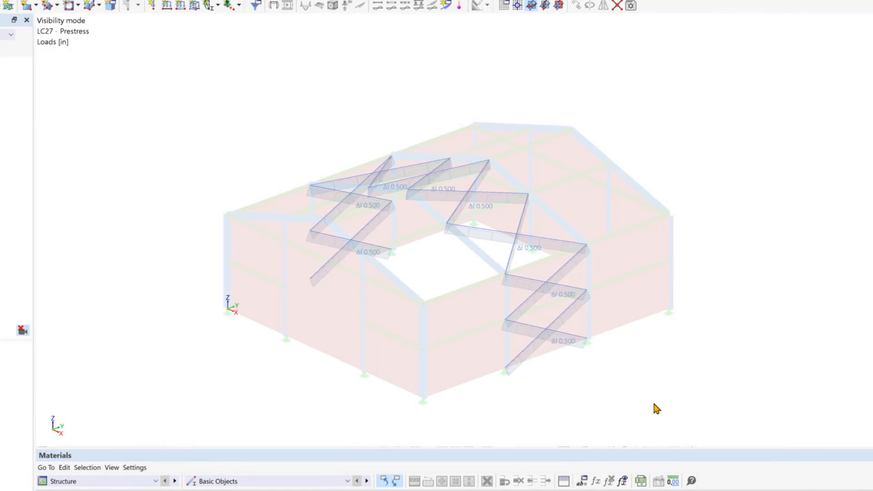